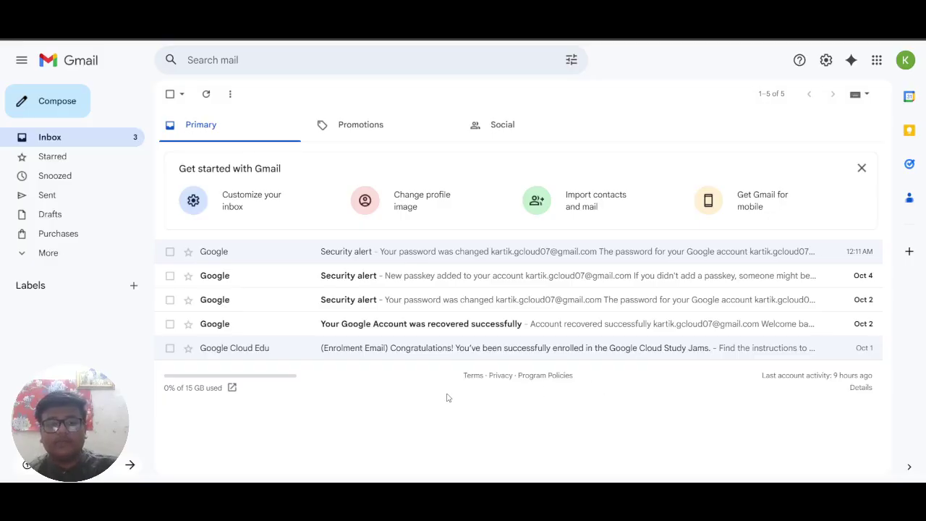
Open the Google Cloud Edu enrolment email and scroll through its credit-claiming steps
{"action": "left_click", "coordinate": [419, 355]}
{"action": "scroll", "coordinate": [484, 329], "scroll_direction": "down", "scroll_amount": 8}
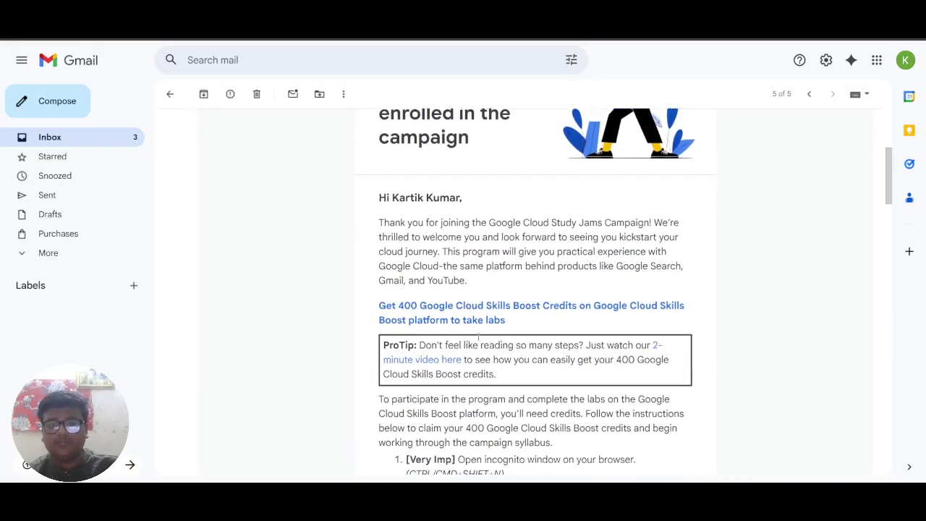
{"action": "scroll", "coordinate": [485, 330], "scroll_direction": "down", "scroll_amount": 2}
{"action": "scroll", "coordinate": [443, 269], "scroll_direction": "up", "scroll_amount": 3}
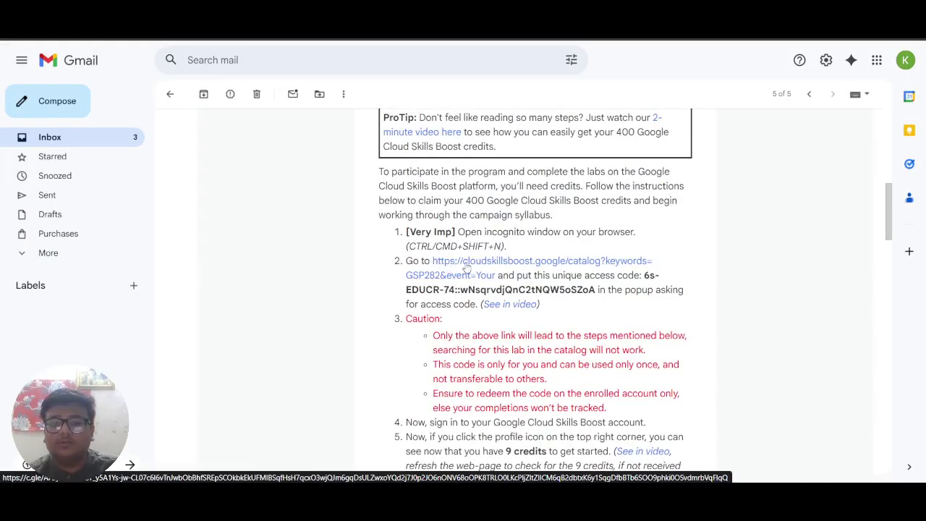
Open the catalog link in a private window and paste the emailed access code into Your Code
{"action": "right_click", "coordinate": [467, 267]}
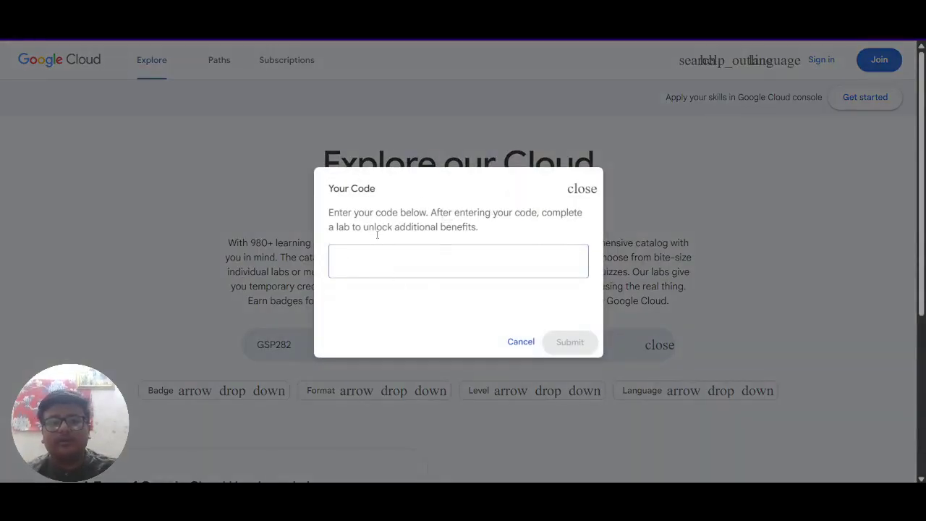
{"action": "key", "text": "alt+Tab"}
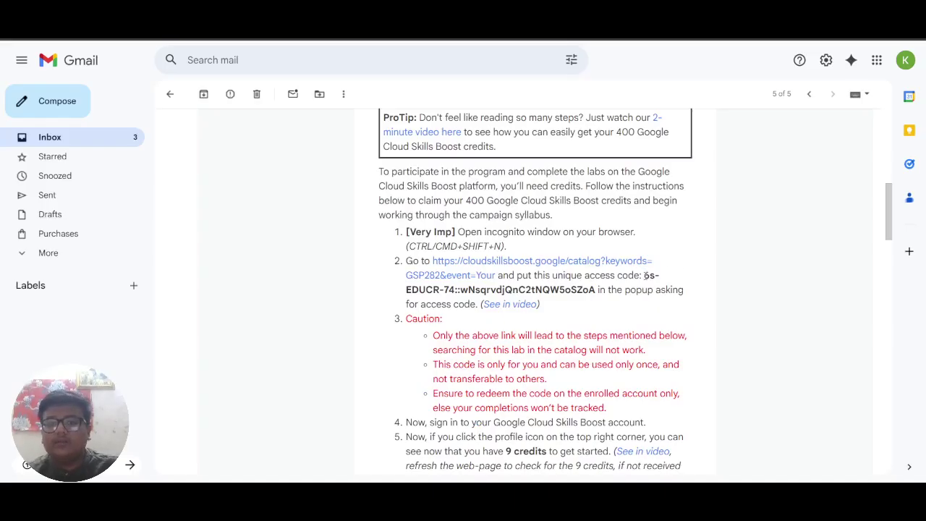
{"action": "left_click_drag", "start_coordinate": [644, 276], "coordinate": [596, 290]}
{"action": "key", "text": "ctrl+c"}
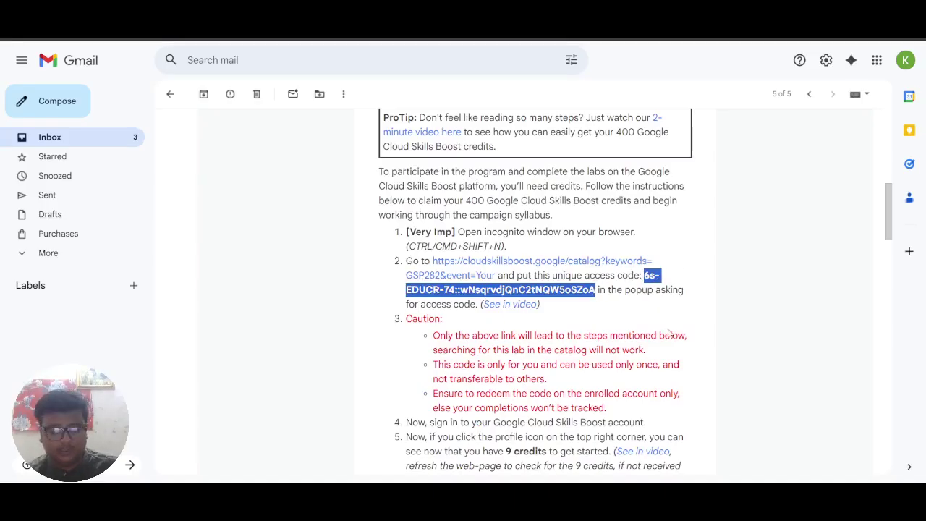
{"action": "key", "text": "alt+Tab"}
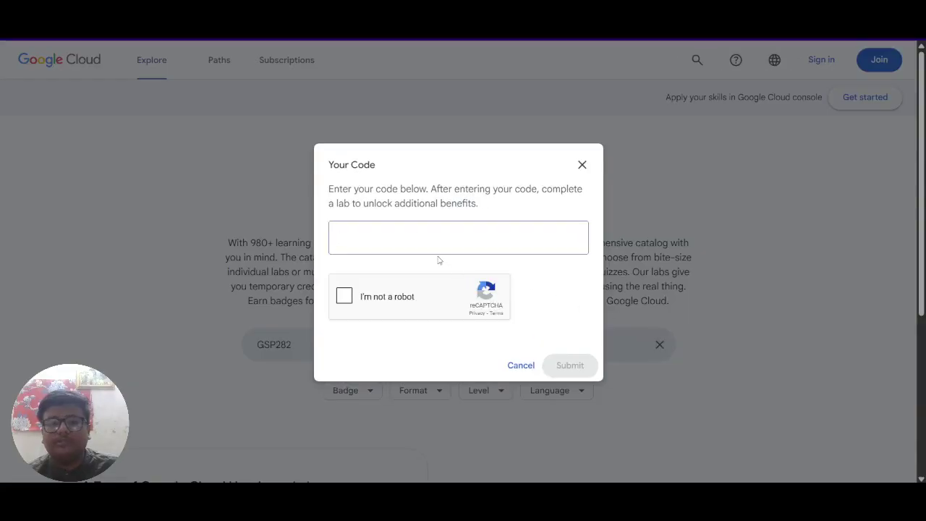
{"action": "key", "text": "ctrl+v"}
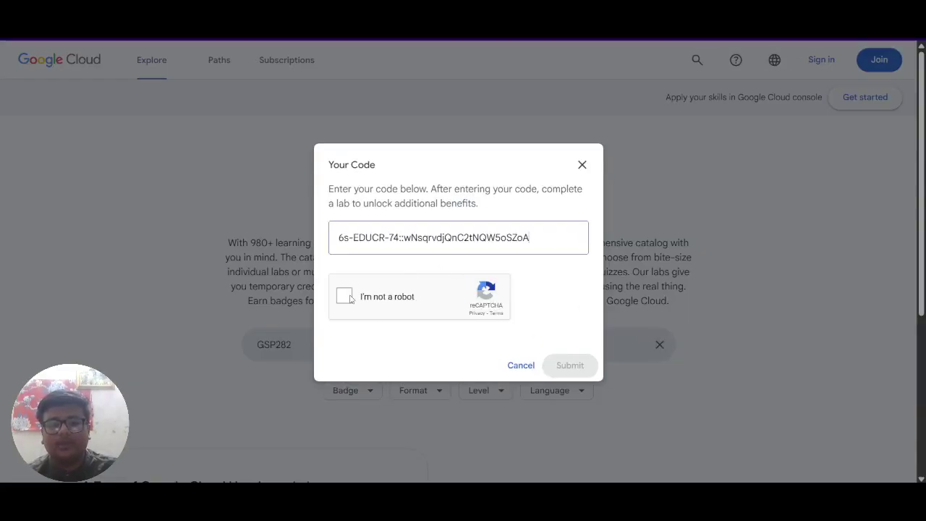
Solve the bus-image reCAPTCHA and submit the access code
{"action": "left_click", "coordinate": [349, 296]}
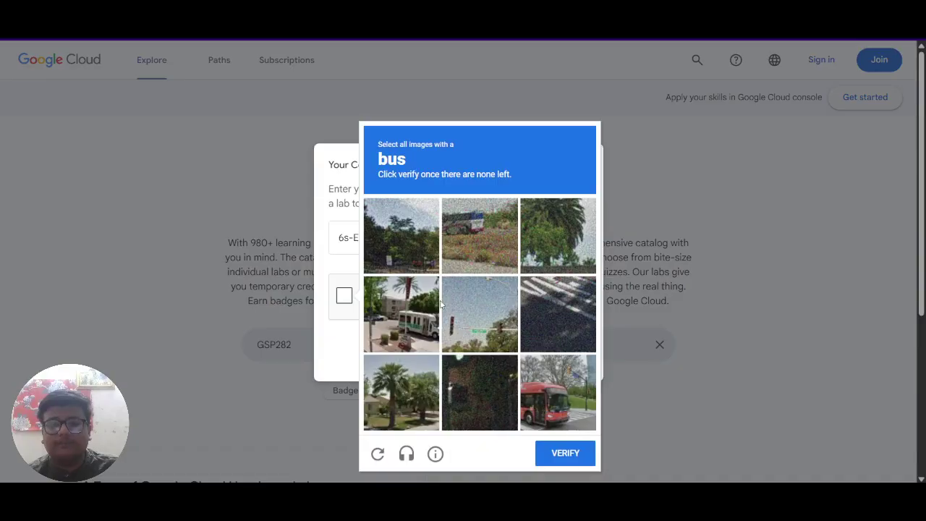
{"action": "left_click", "coordinate": [430, 320]}
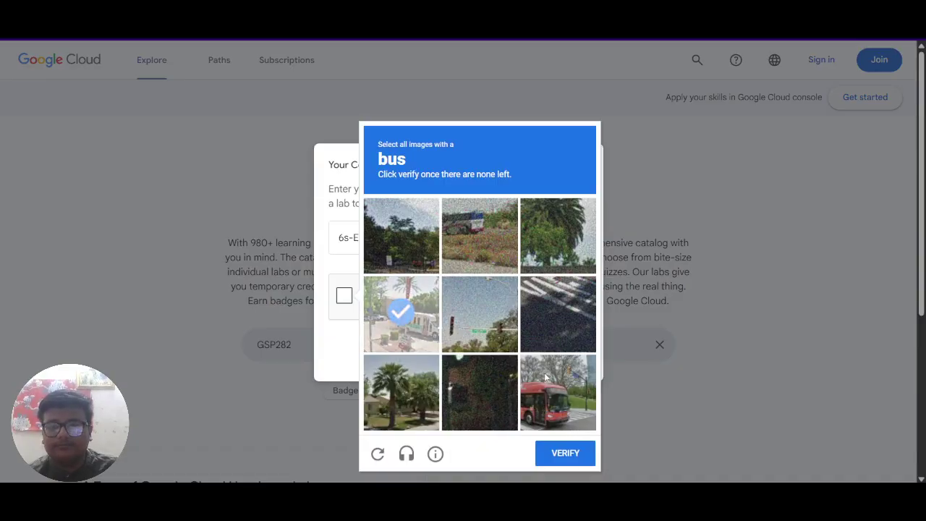
{"action": "left_click", "coordinate": [557, 391]}
{"action": "left_click", "coordinate": [486, 241]}
{"action": "left_click", "coordinate": [402, 312]}
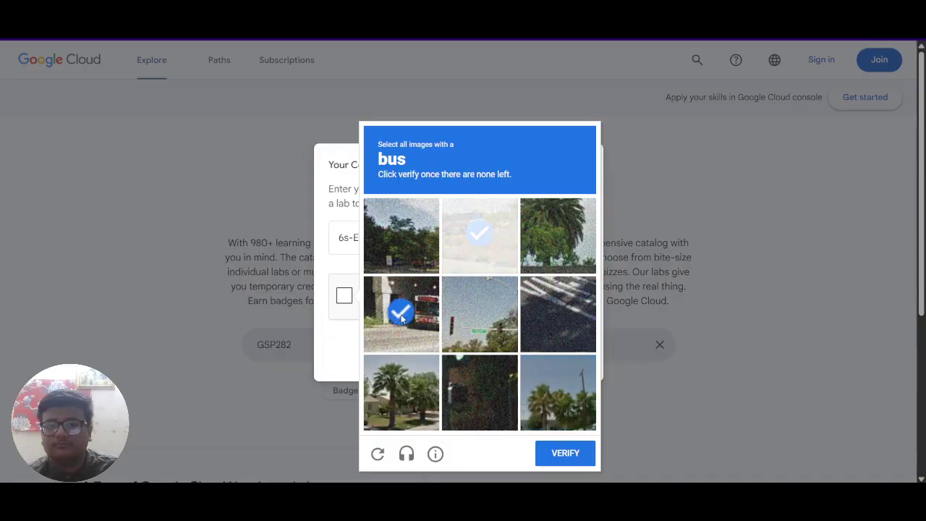
{"action": "left_click", "coordinate": [468, 236]}
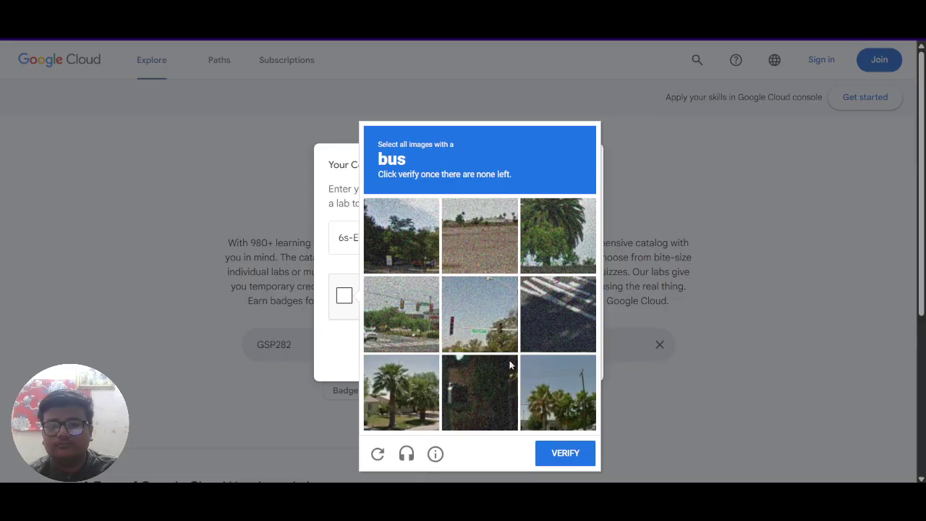
{"action": "left_click", "coordinate": [583, 456]}
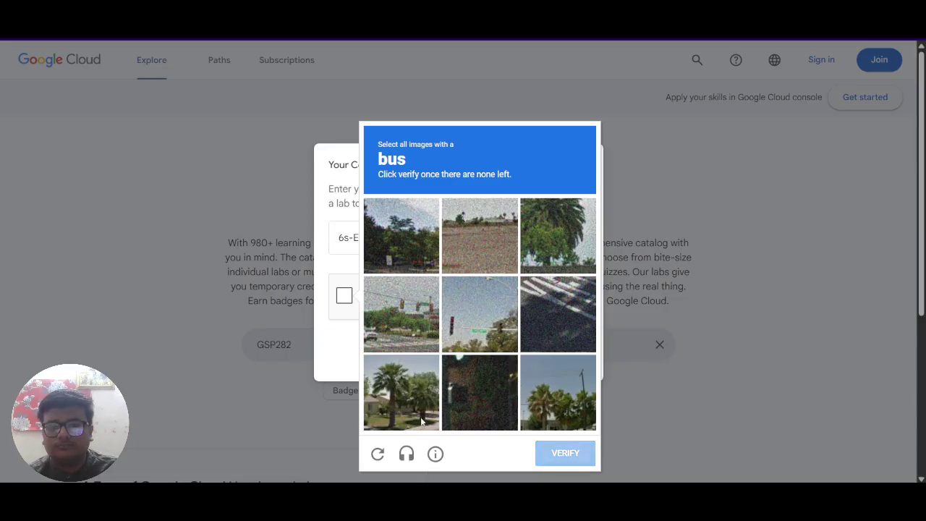
{"action": "left_click", "coordinate": [559, 365]}
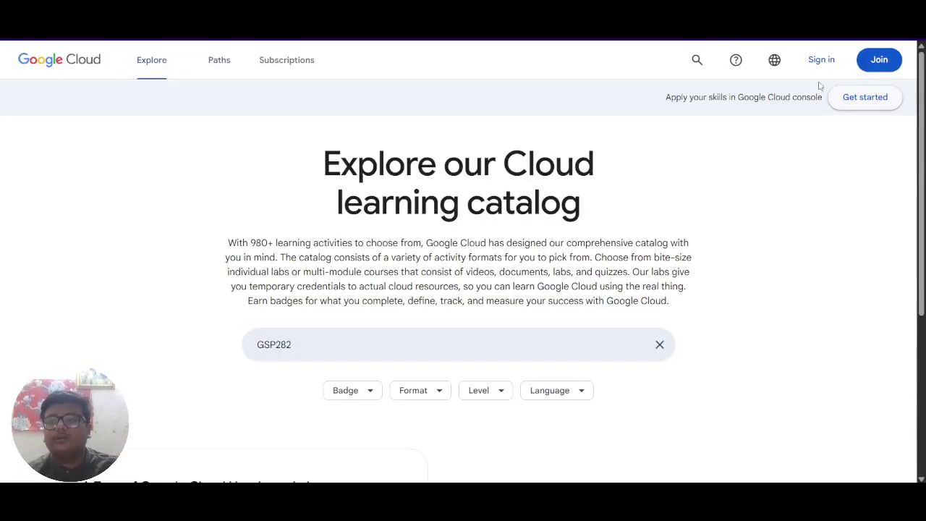
Sign in via Google by picking the enrolled Gmail account and entering its password
{"action": "left_click", "coordinate": [821, 61]}
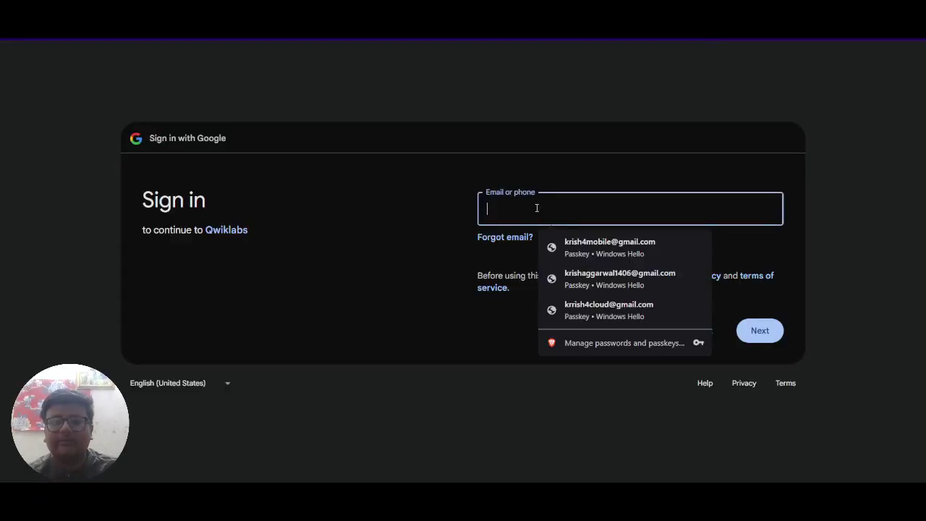
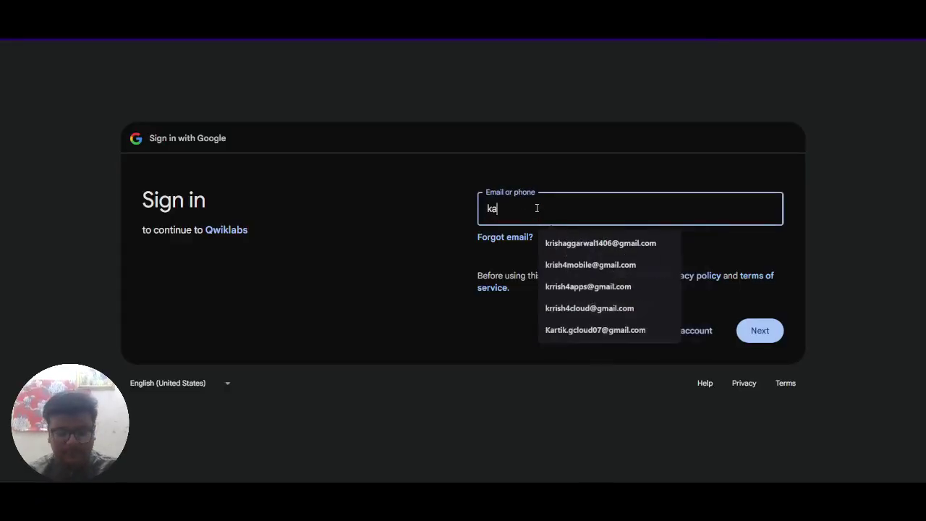
{"action": "left_click", "coordinate": [606, 248]}
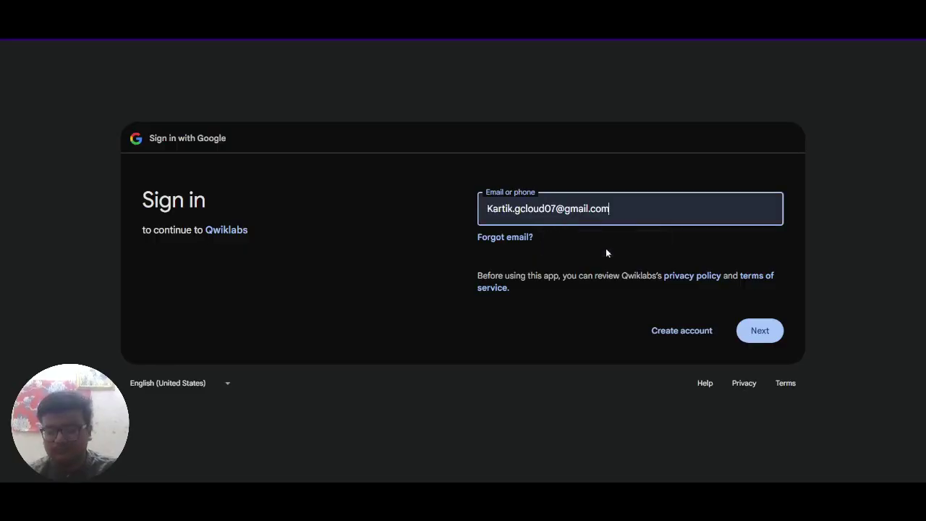
{"action": "key", "text": "Return"}
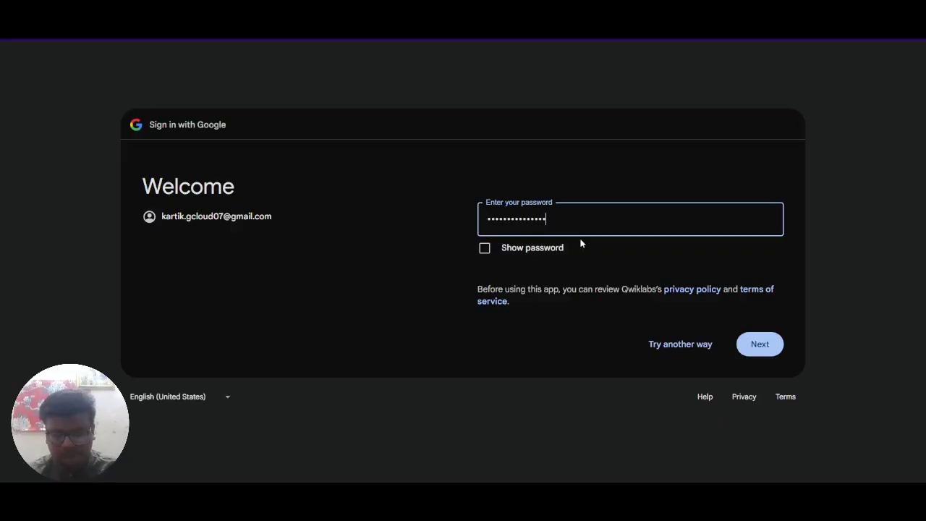
{"action": "key", "text": "Return"}
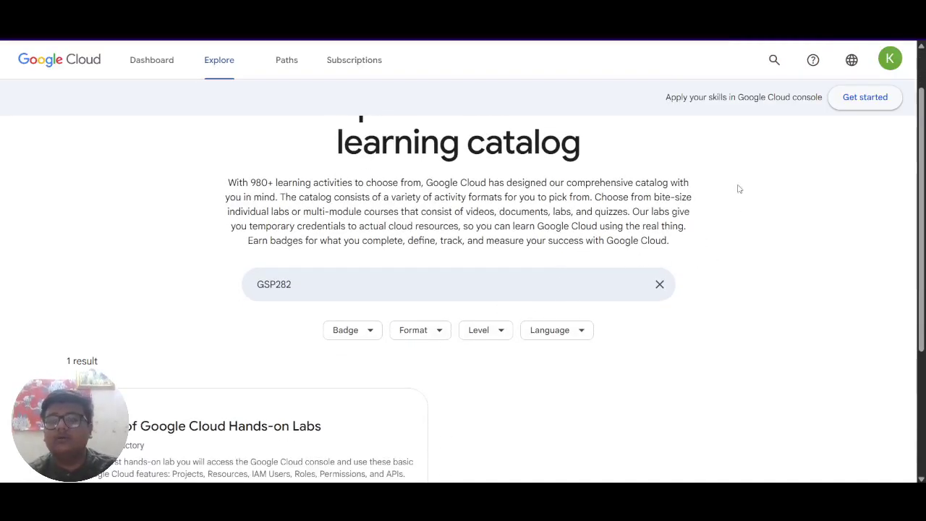
Check the account's credit balance in the account menu
{"action": "left_click", "coordinate": [895, 61]}
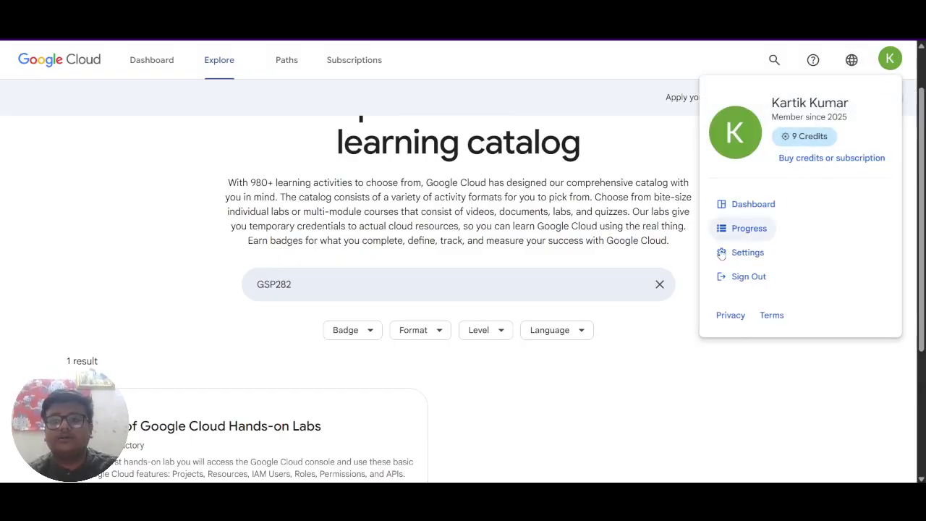
{"action": "scroll", "coordinate": [630, 393], "scroll_direction": "up", "scroll_amount": 1}
{"action": "scroll", "coordinate": [470, 378], "scroll_direction": "down", "scroll_amount": 2}
{"action": "scroll", "coordinate": [471, 380], "scroll_direction": "down", "scroll_amount": 2}
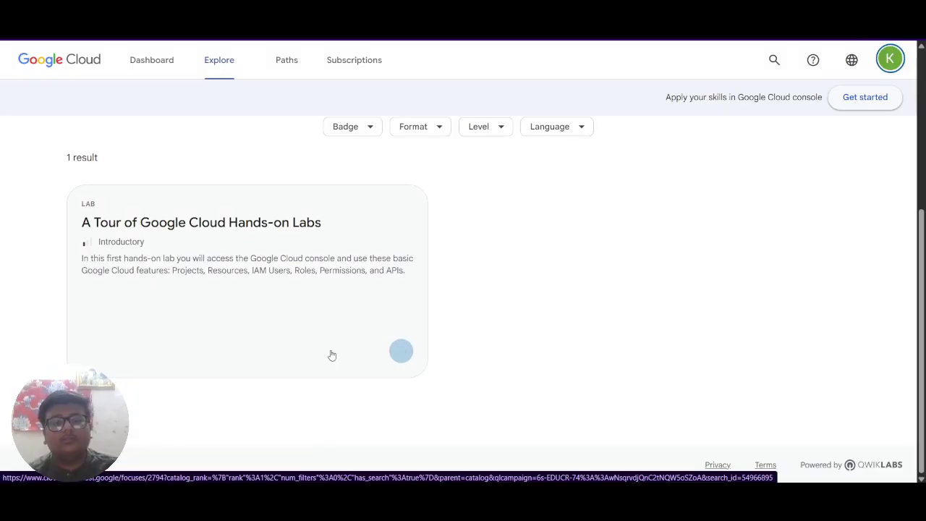
Start the A Tour of Google Cloud Hands-on Labs lab to get its credentials
{"action": "left_click", "coordinate": [457, 351]}
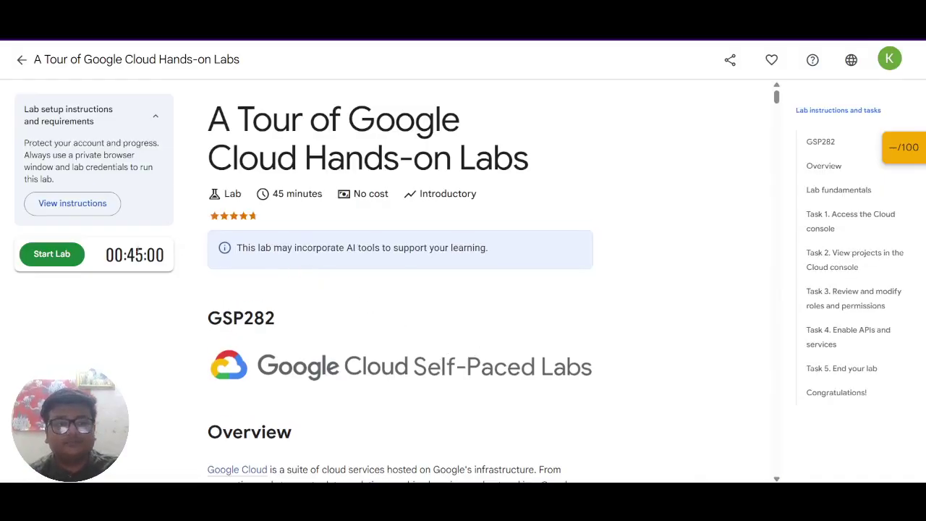
{"action": "left_click", "coordinate": [66, 254]}
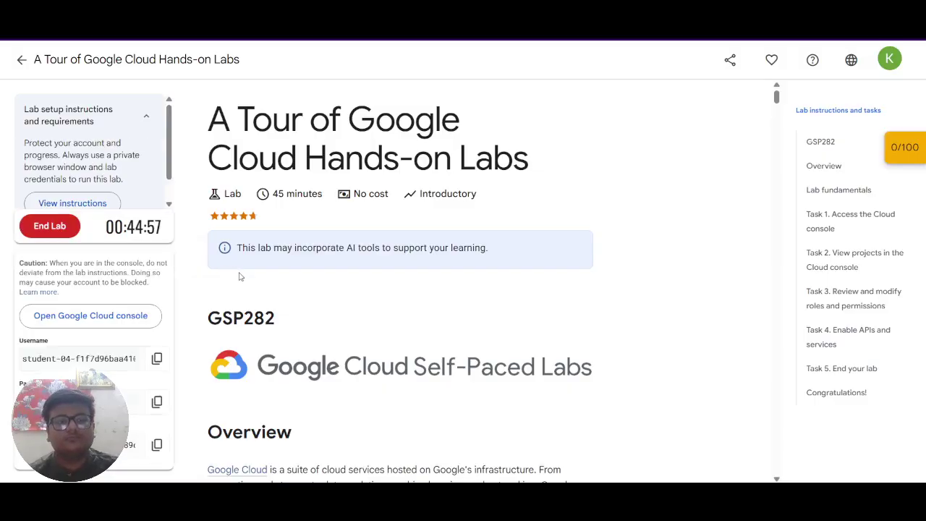
{"action": "scroll", "coordinate": [231, 304], "scroll_direction": "down", "scroll_amount": 1}
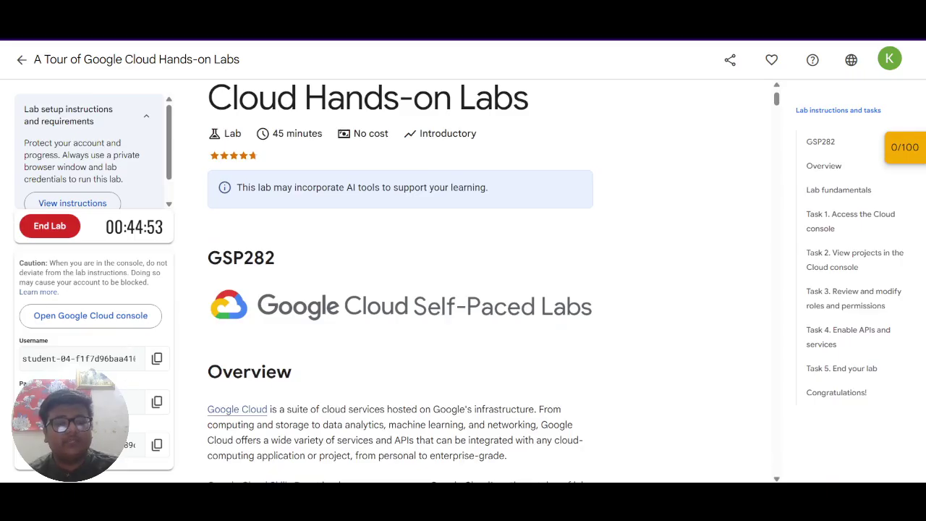
Open the Cloud console in a new tab and sign in with the lab's username and password
{"action": "right_click", "coordinate": [110, 322]}
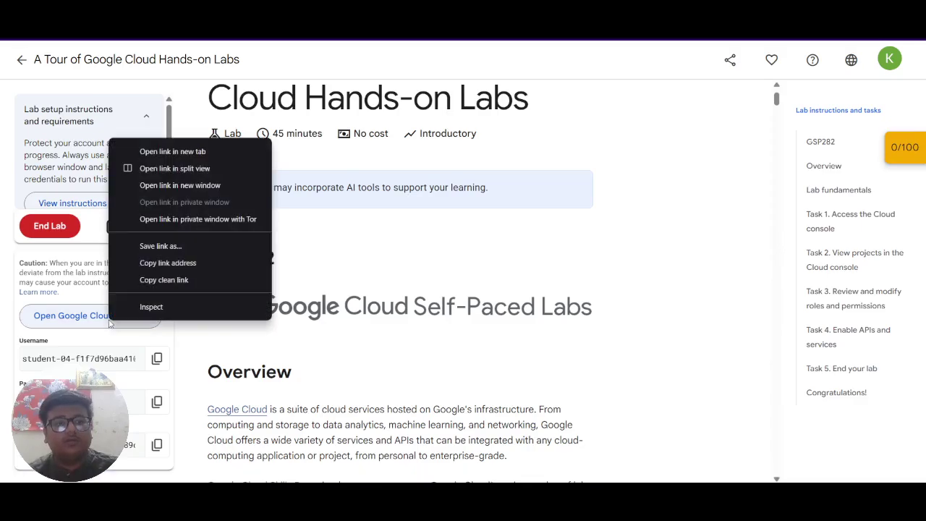
{"action": "left_click", "coordinate": [186, 154]}
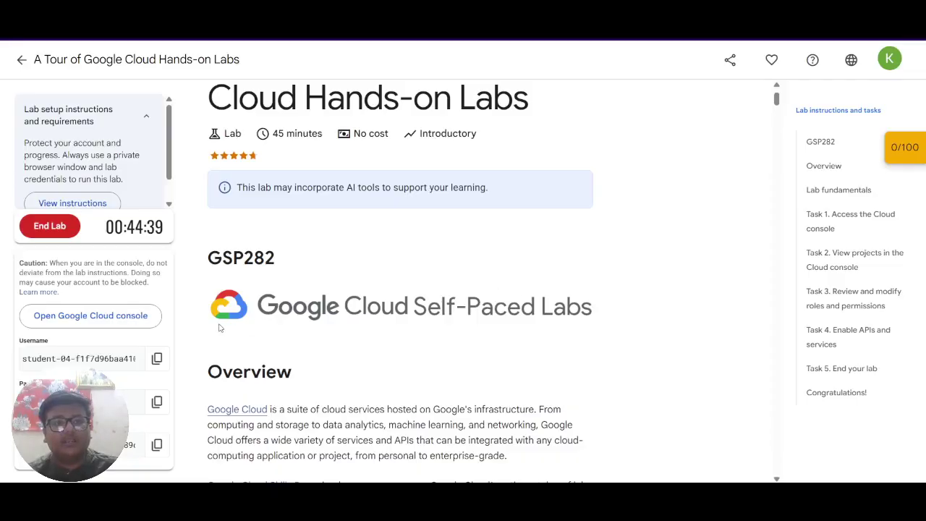
{"action": "scroll", "coordinate": [434, 304], "scroll_direction": "down", "scroll_amount": 1}
{"action": "left_click", "coordinate": [156, 359]}
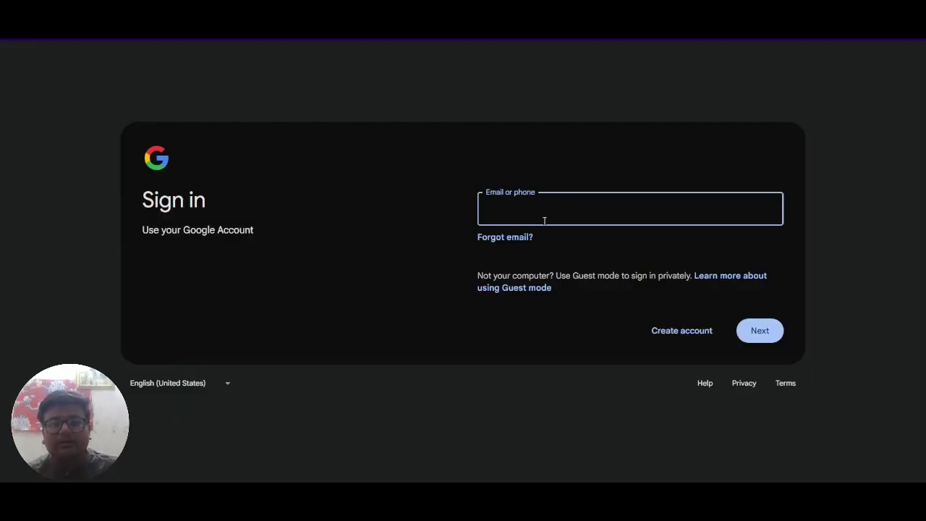
{"action": "key", "text": "ctrl+v"}
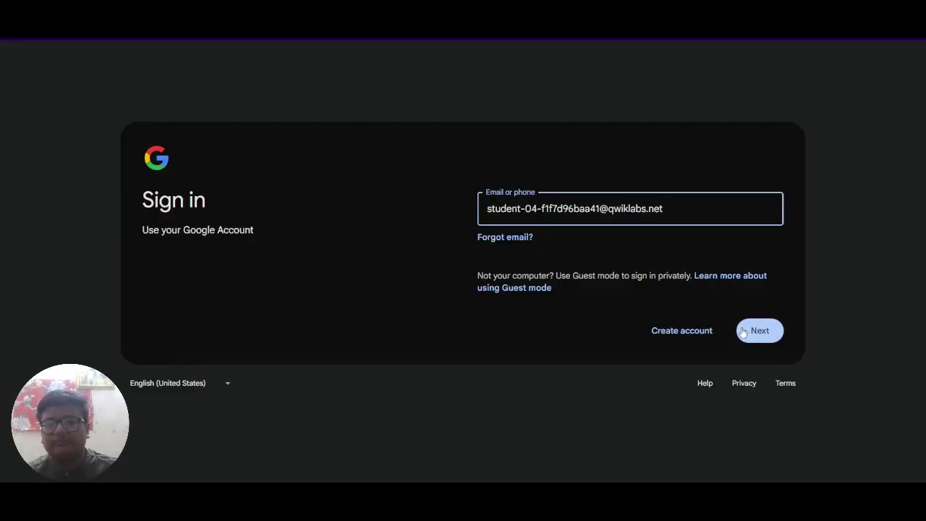
{"action": "left_click", "coordinate": [760, 331]}
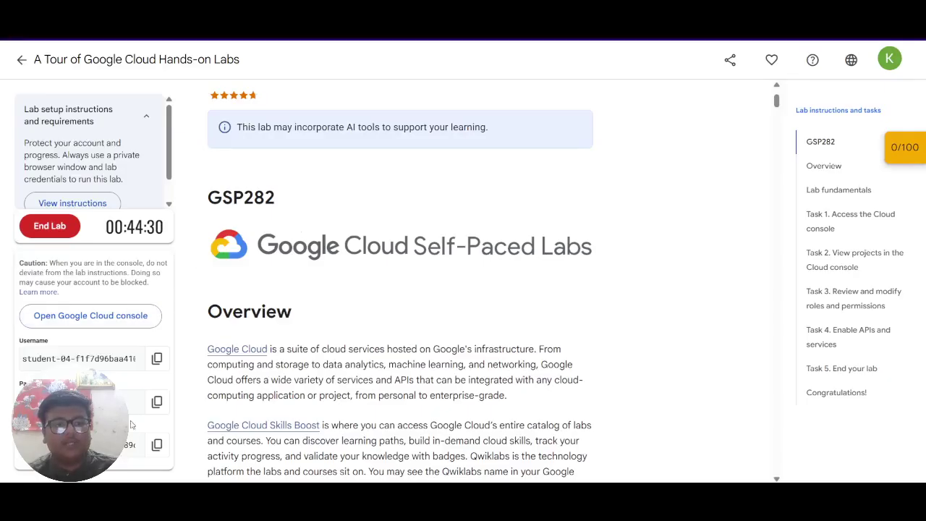
{"action": "left_click", "coordinate": [157, 401]}
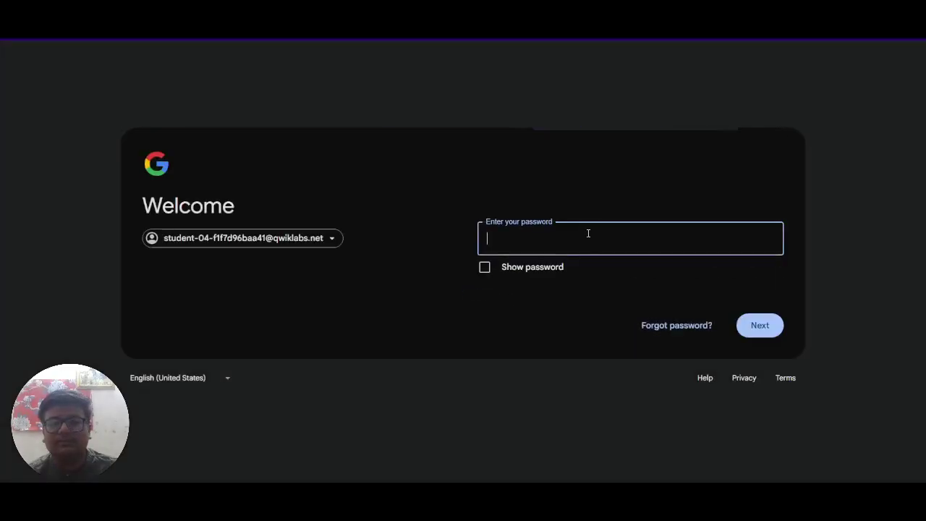
{"action": "key", "text": "ctrl+v"}
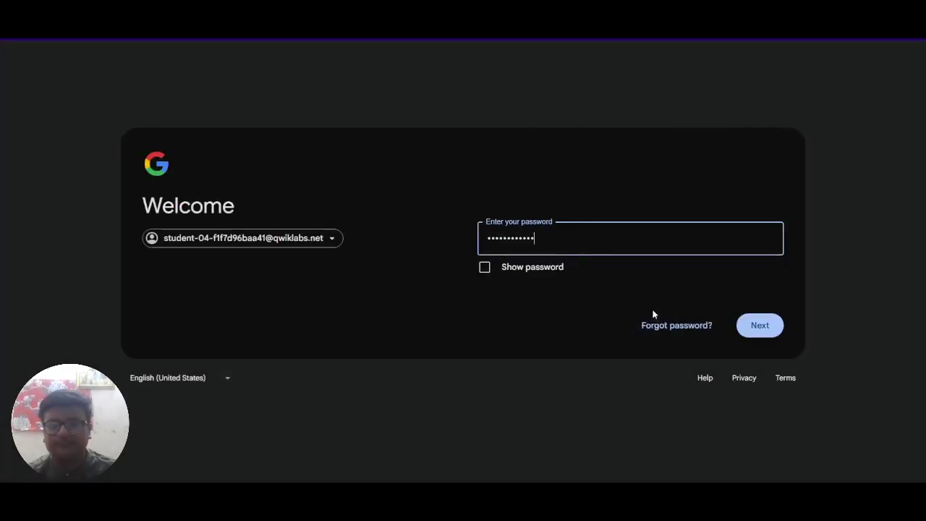
{"action": "left_click", "coordinate": [751, 327]}
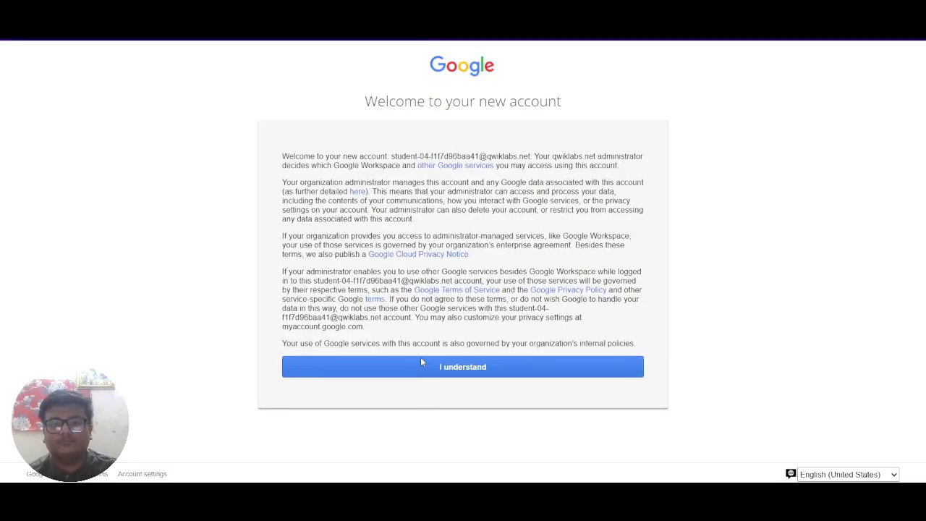
Acknowledge the new-account notice, then tick and agree to the Google Cloud Terms of Service
{"action": "left_click", "coordinate": [430, 371]}
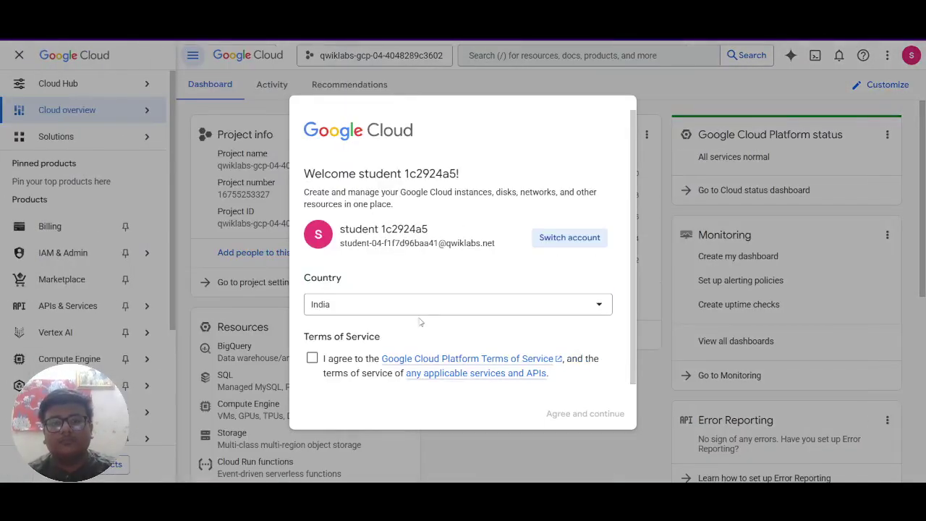
{"action": "left_click", "coordinate": [312, 358]}
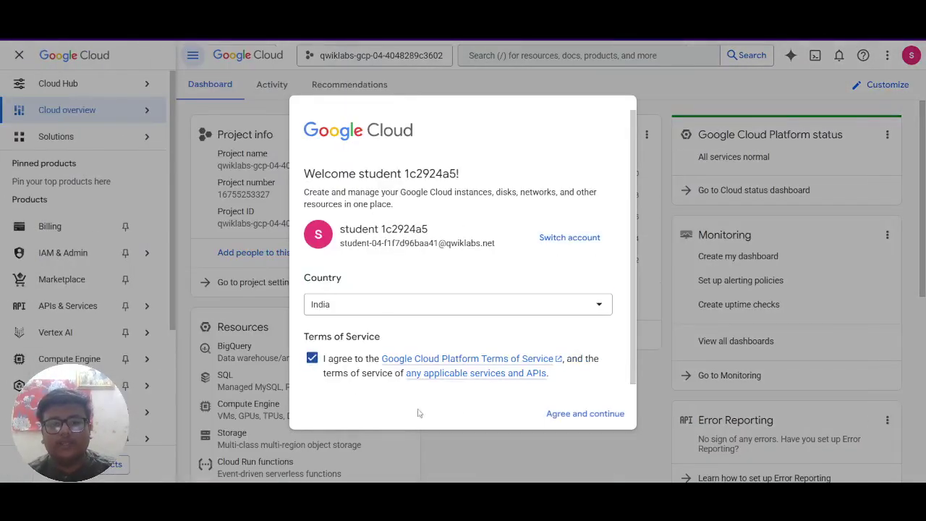
{"action": "left_click", "coordinate": [597, 417]}
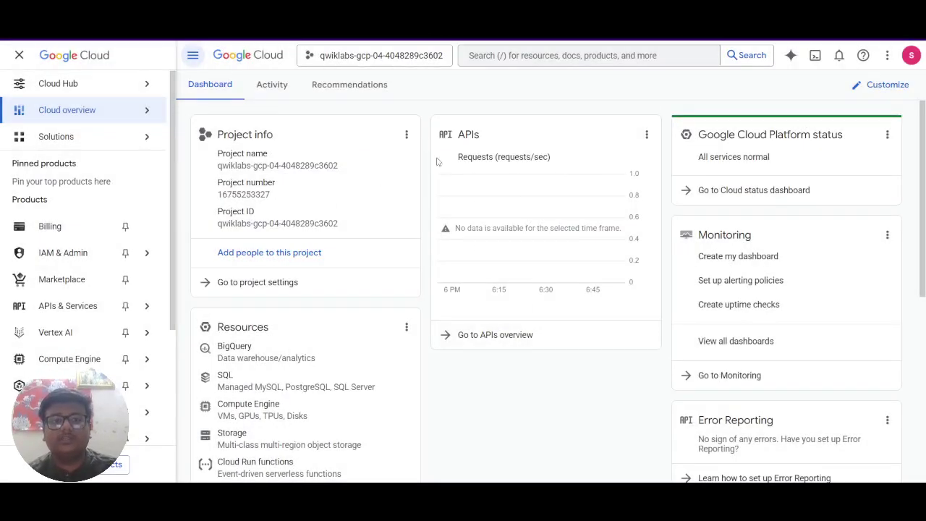
Scroll the lab instructions down to Task 3 and highlight 'click IAM & Admin > IAM'
{"action": "key", "text": "alt+Tab"}
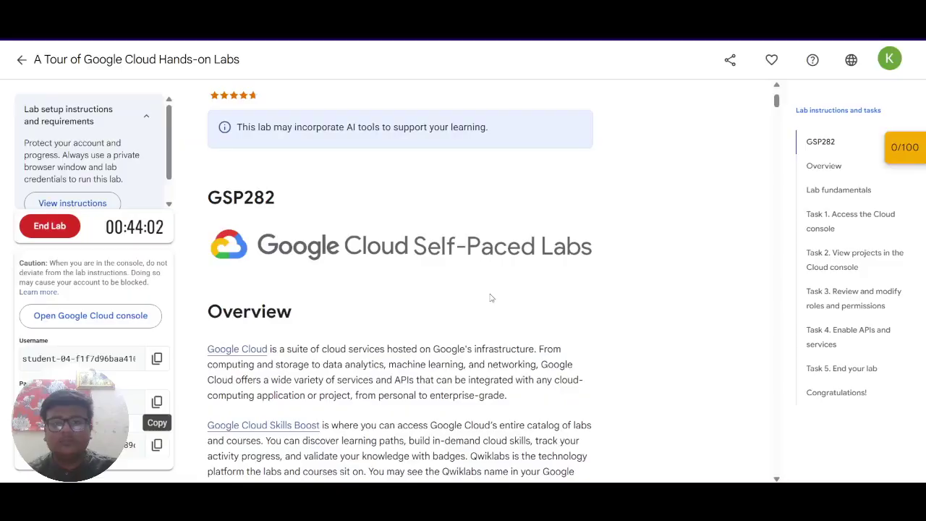
{"action": "scroll", "coordinate": [352, 256], "scroll_direction": "down", "scroll_amount": 8}
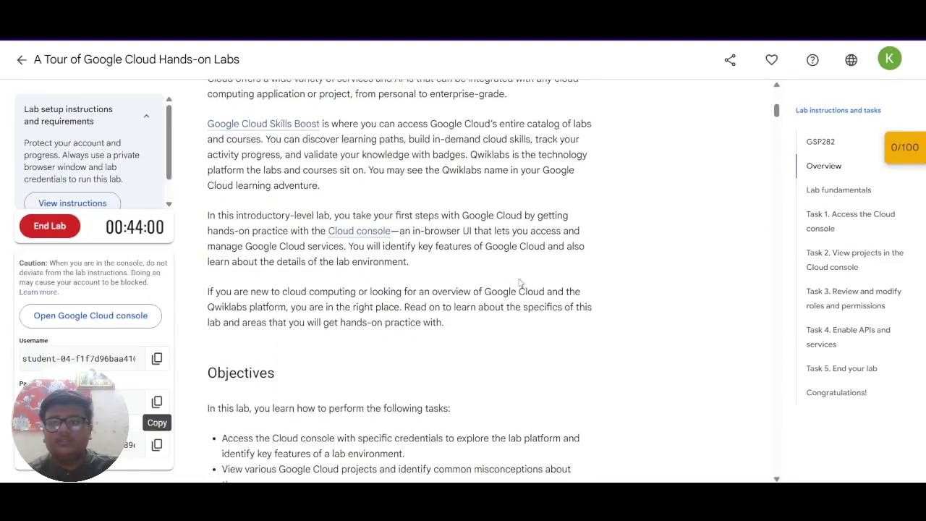
{"action": "scroll", "coordinate": [417, 247], "scroll_direction": "down", "scroll_amount": 10}
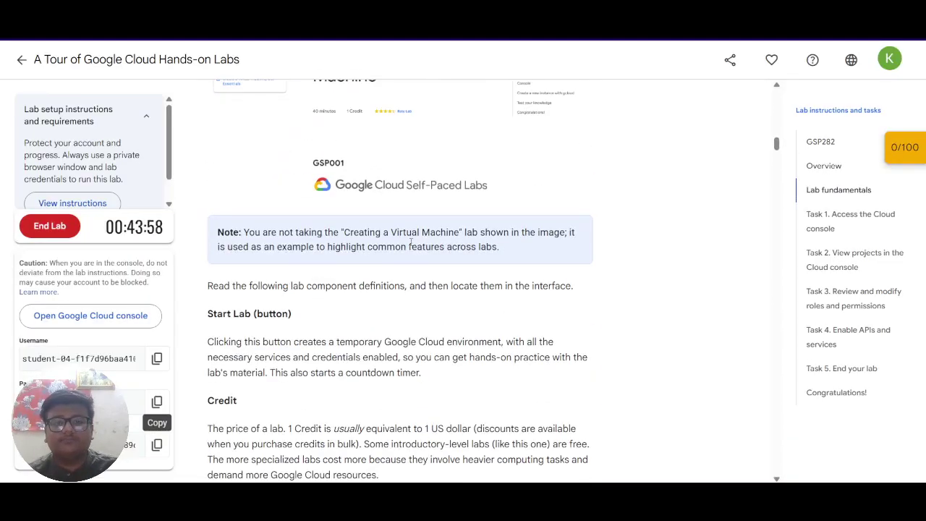
{"action": "scroll", "coordinate": [410, 242], "scroll_direction": "down", "scroll_amount": 8}
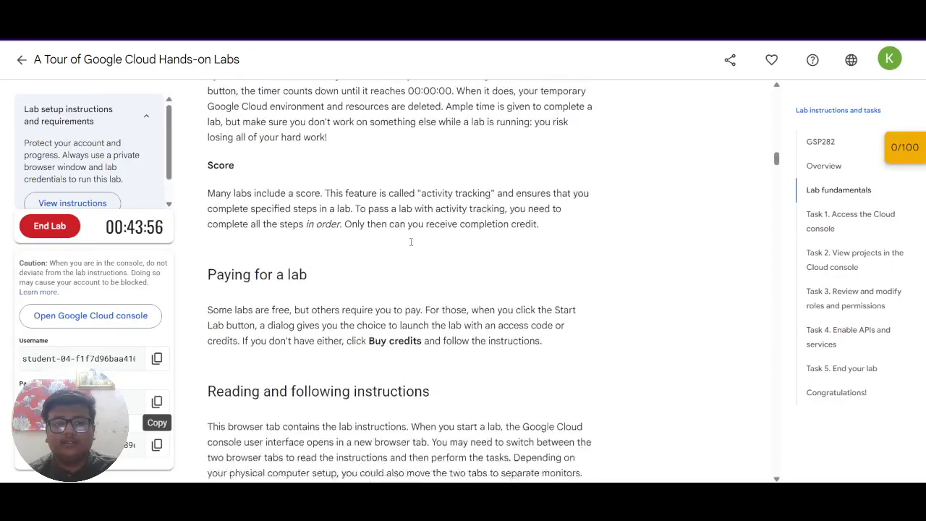
{"action": "scroll", "coordinate": [410, 242], "scroll_direction": "down", "scroll_amount": 8}
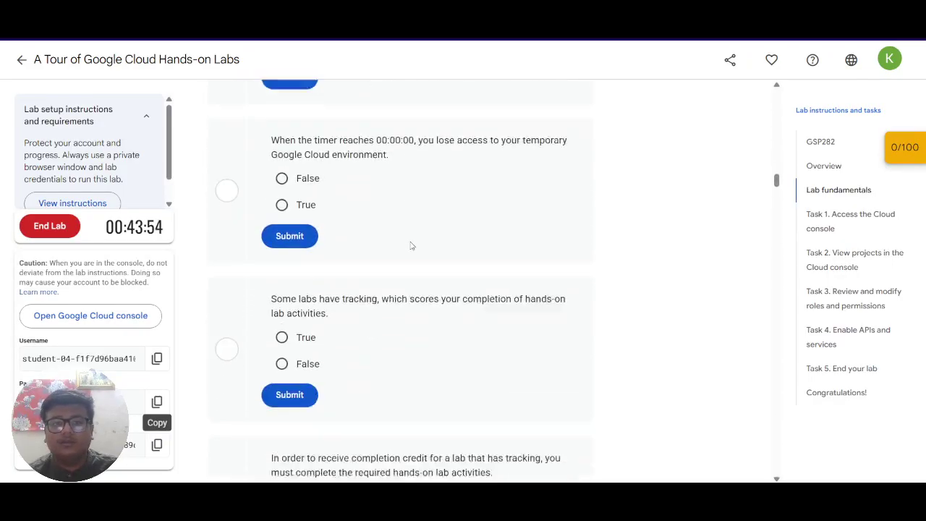
{"action": "scroll", "coordinate": [403, 245], "scroll_direction": "down", "scroll_amount": 3}
{"action": "scroll", "coordinate": [398, 346], "scroll_direction": "down", "scroll_amount": 3}
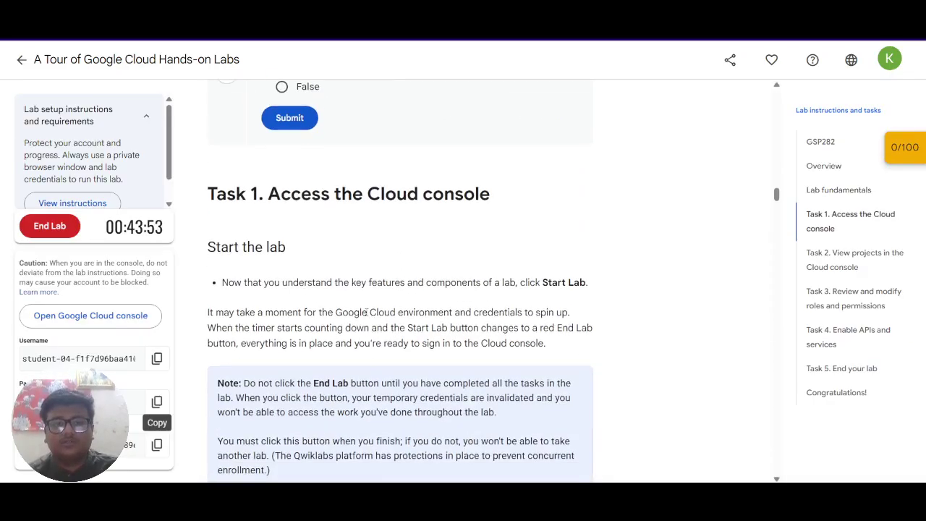
{"action": "scroll", "coordinate": [339, 264], "scroll_direction": "down", "scroll_amount": 2}
{"action": "scroll", "coordinate": [370, 181], "scroll_direction": "up", "scroll_amount": 2}
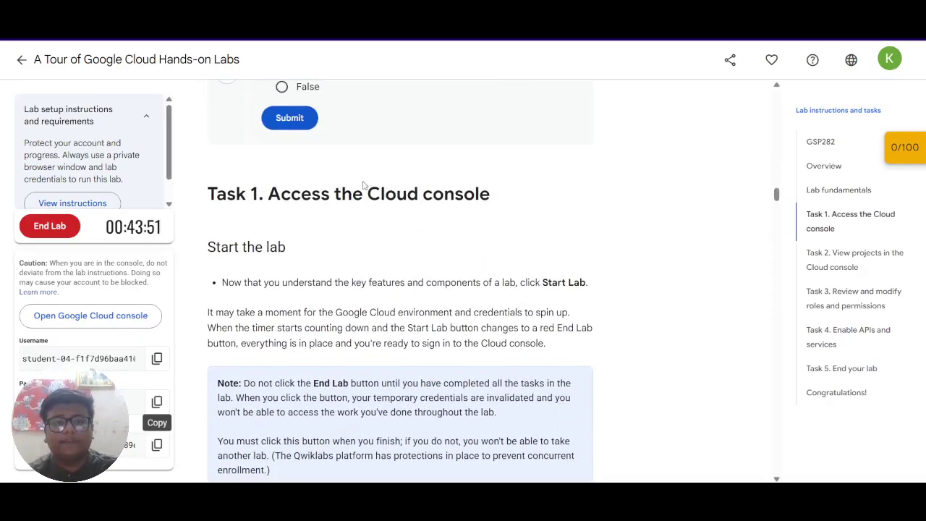
{"action": "scroll", "coordinate": [378, 243], "scroll_direction": "down", "scroll_amount": 2}
{"action": "scroll", "coordinate": [369, 239], "scroll_direction": "down", "scroll_amount": 9}
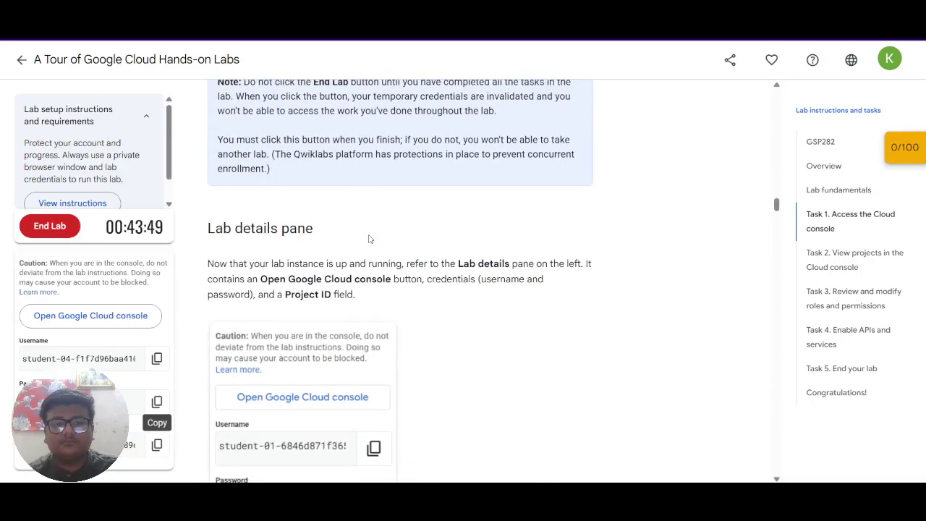
{"action": "scroll", "coordinate": [369, 239], "scroll_direction": "up", "scroll_amount": 10}
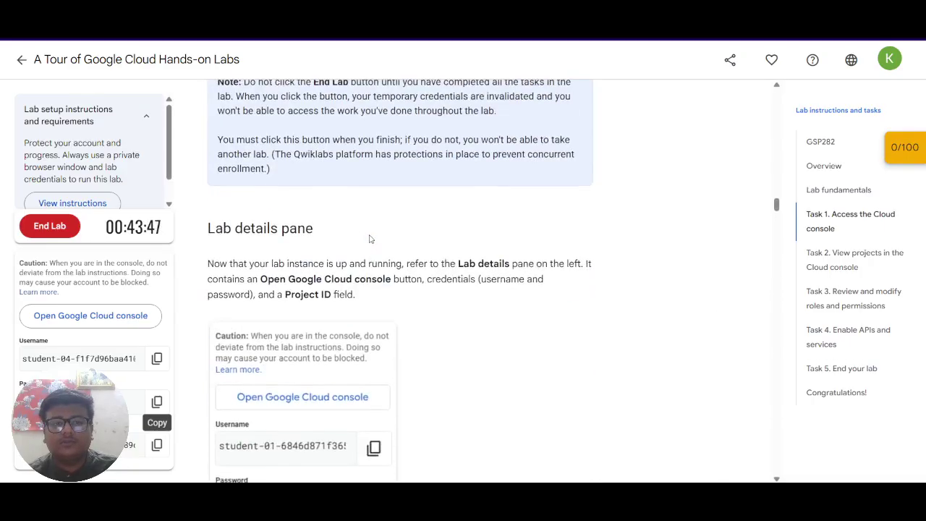
{"action": "scroll", "coordinate": [337, 277], "scroll_direction": "down", "scroll_amount": 11}
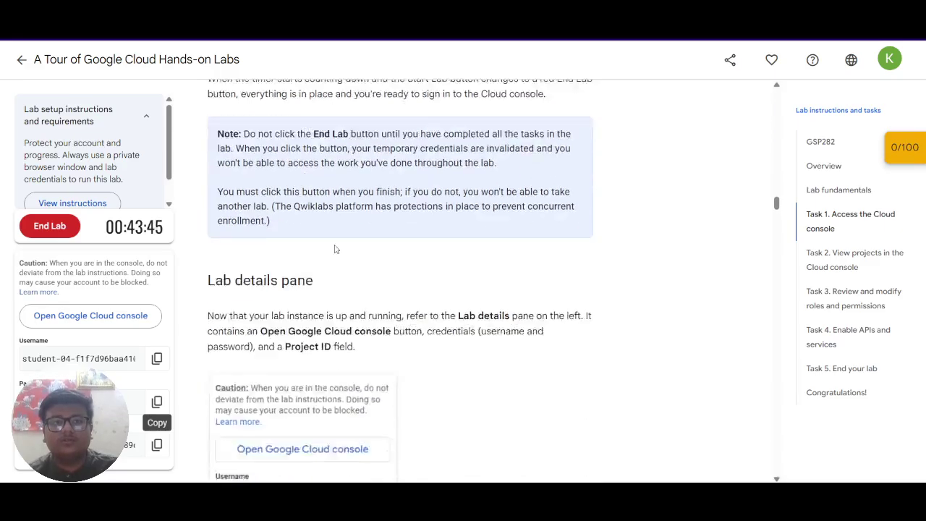
{"action": "scroll", "coordinate": [337, 277], "scroll_direction": "down", "scroll_amount": 14}
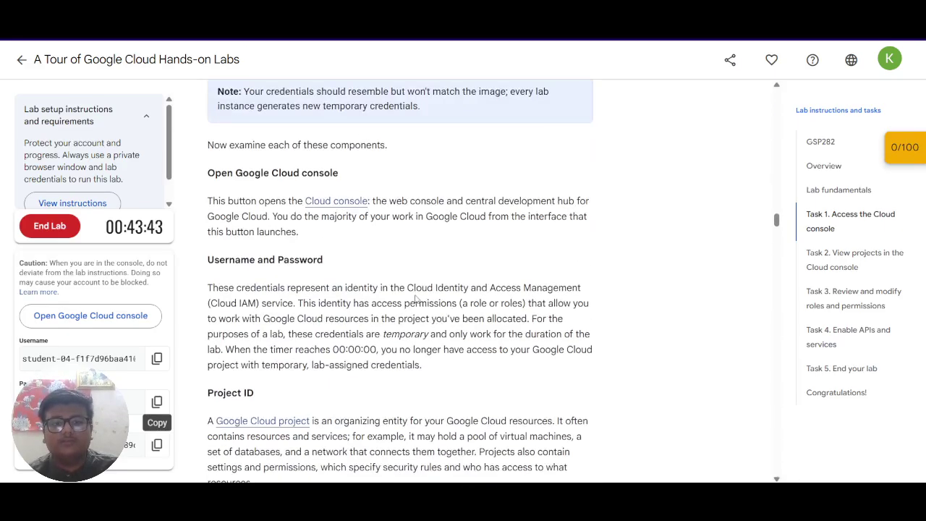
{"action": "scroll", "coordinate": [386, 286], "scroll_direction": "down", "scroll_amount": 18}
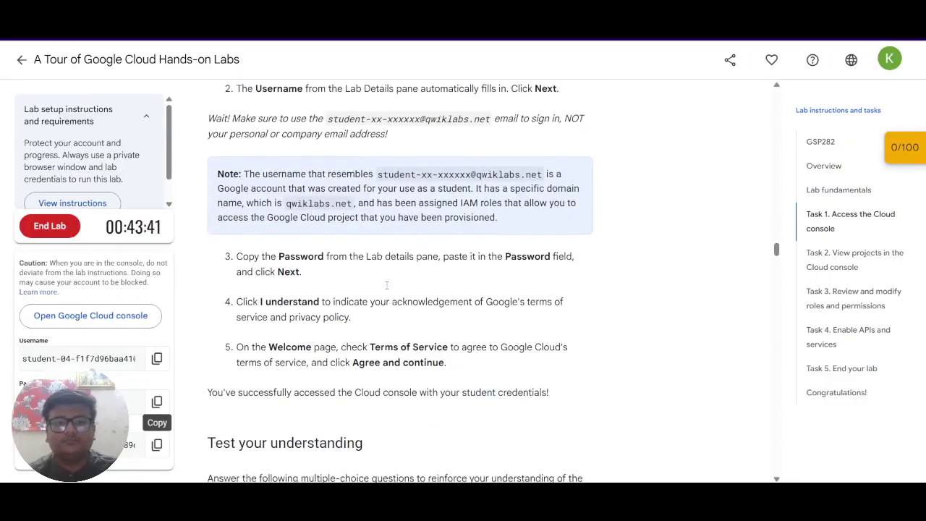
{"action": "scroll", "coordinate": [387, 289], "scroll_direction": "down", "scroll_amount": 1}
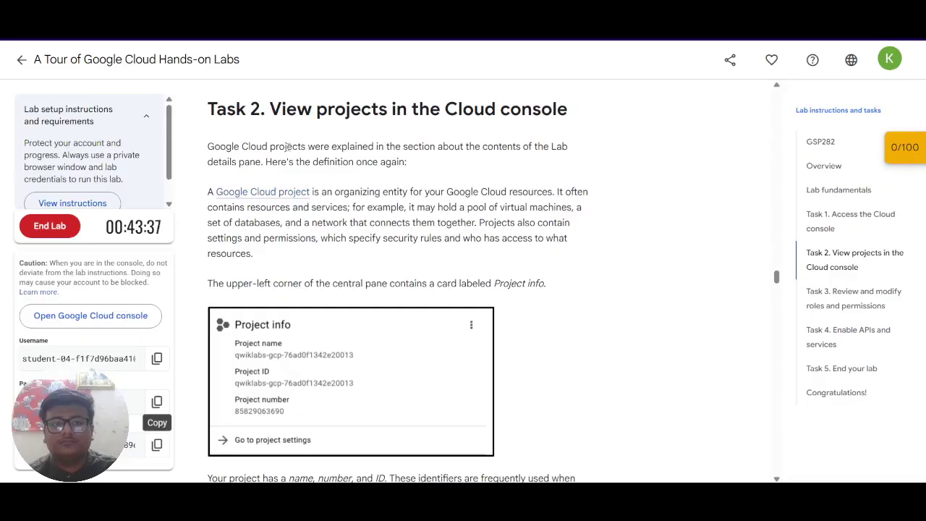
{"action": "scroll", "coordinate": [356, 240], "scroll_direction": "down", "scroll_amount": 8}
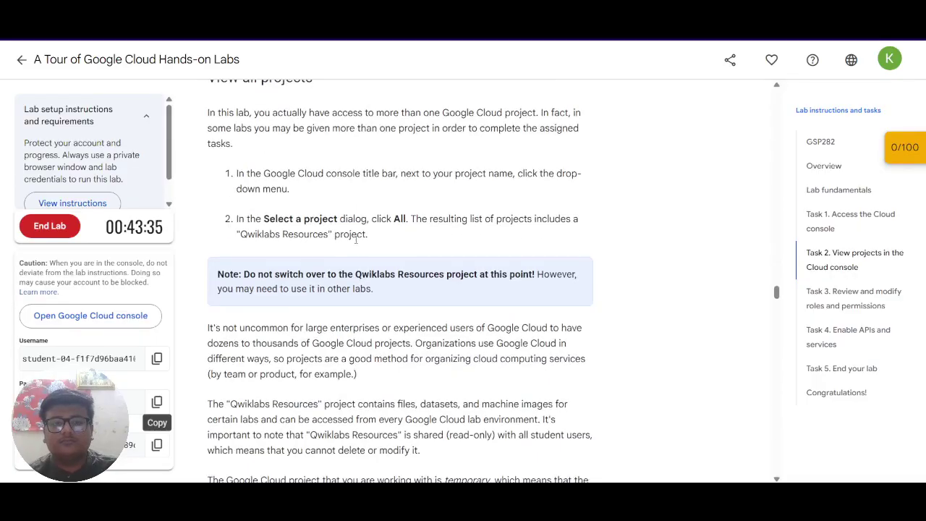
{"action": "scroll", "coordinate": [355, 240], "scroll_direction": "down", "scroll_amount": 16}
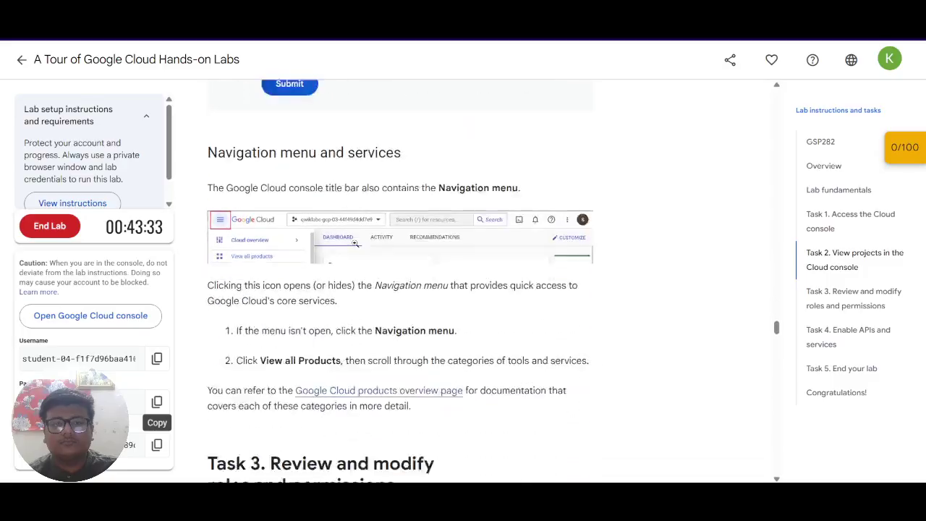
{"action": "scroll", "coordinate": [355, 243], "scroll_direction": "down", "scroll_amount": 6}
{"action": "scroll", "coordinate": [355, 247], "scroll_direction": "up", "scroll_amount": 3}
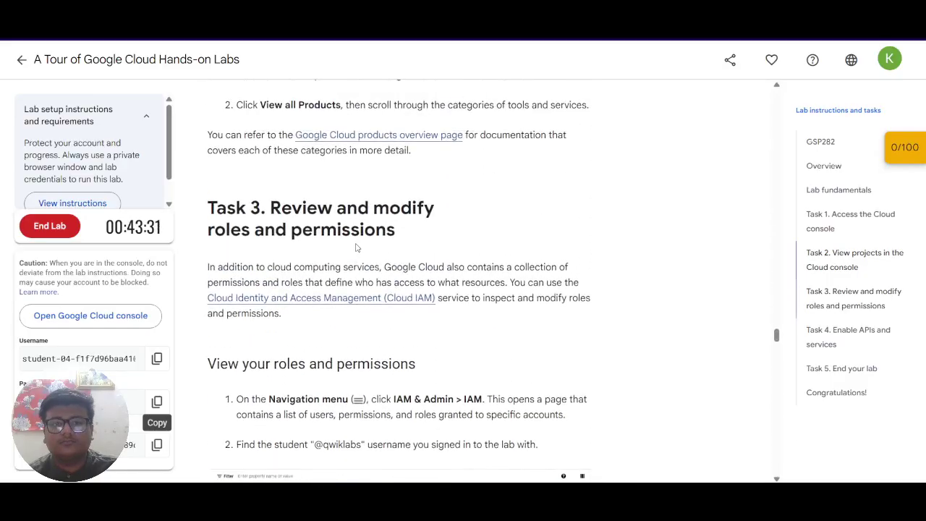
{"action": "scroll", "coordinate": [356, 248], "scroll_direction": "down", "scroll_amount": 1}
{"action": "scroll", "coordinate": [371, 259], "scroll_direction": "down", "scroll_amount": 1}
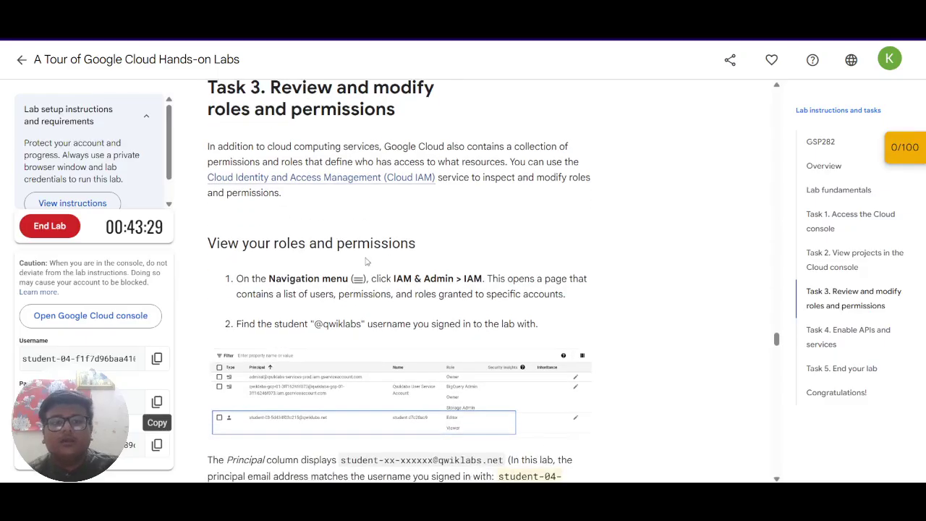
{"action": "scroll", "coordinate": [337, 218], "scroll_direction": "down", "scroll_amount": 2}
{"action": "scroll", "coordinate": [337, 218], "scroll_direction": "up", "scroll_amount": 2}
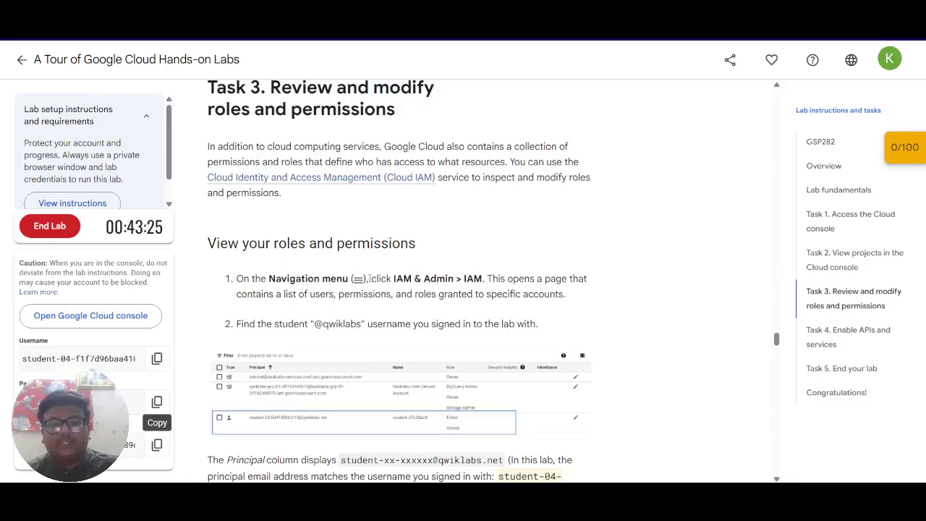
{"action": "left_click_drag", "start_coordinate": [371, 279], "coordinate": [485, 279]}
Open IAM & Admin > IAM from the console's navigation menu
{"action": "key", "text": "alt+Tab"}
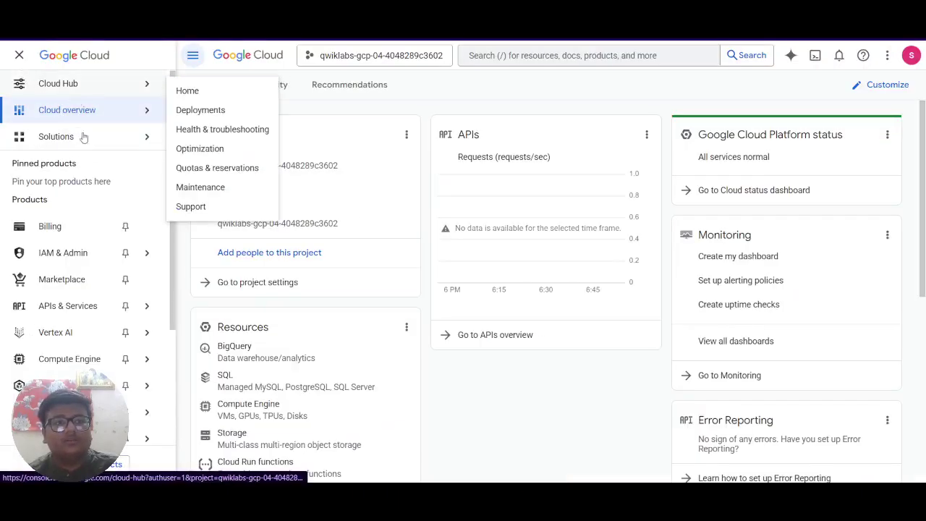
{"action": "mouse_move", "coordinate": [96, 258]}
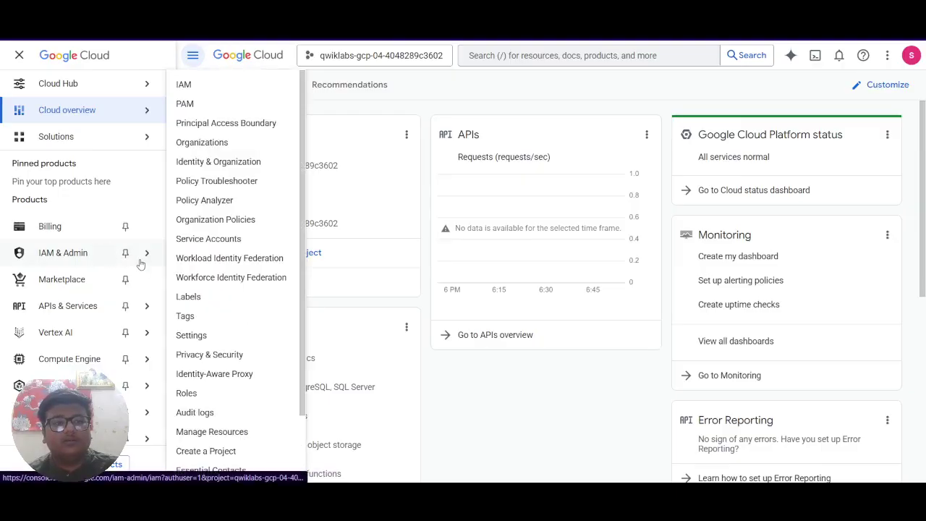
{"action": "left_click", "coordinate": [138, 257]}
{"action": "left_click", "coordinate": [216, 85]}
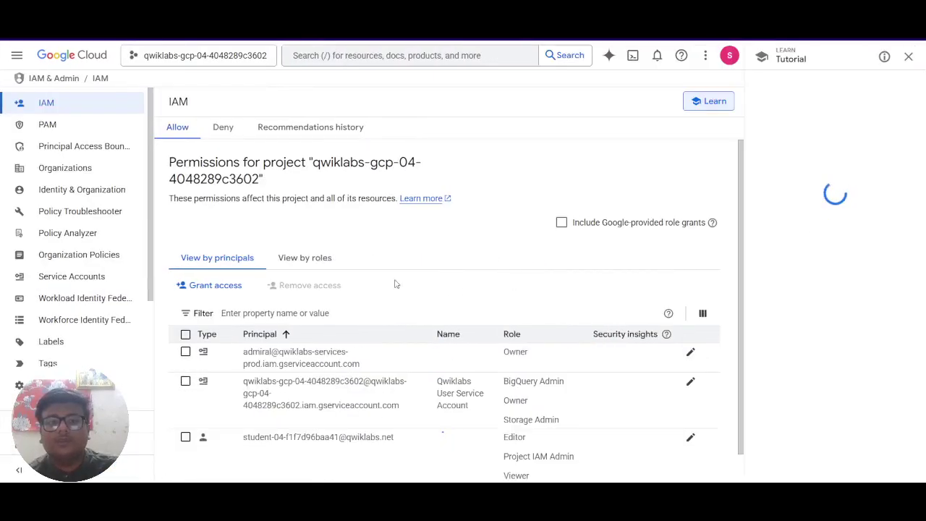
Read through the Grant an IAM role steps, then return to the console's IAM page
{"action": "key", "text": "alt+Tab"}
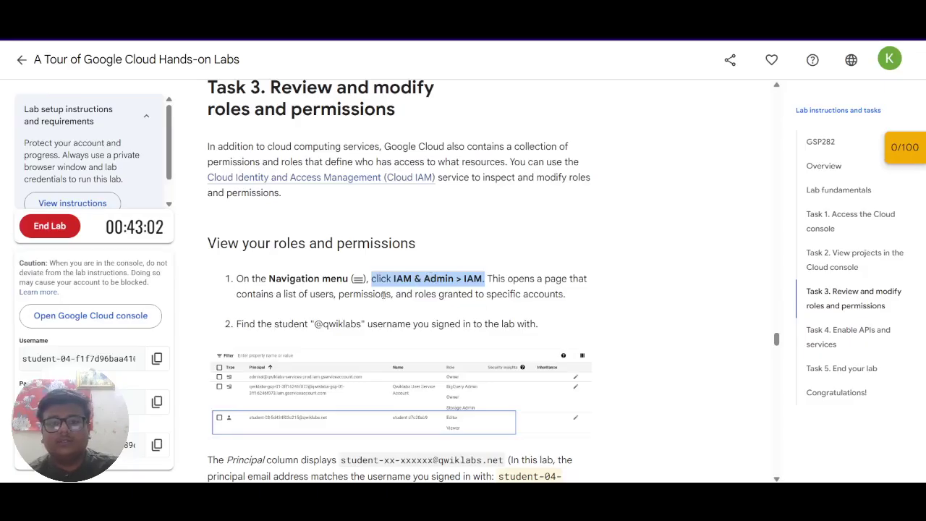
{"action": "left_click", "coordinate": [384, 294]}
{"action": "scroll", "coordinate": [294, 264], "scroll_direction": "down", "scroll_amount": 1}
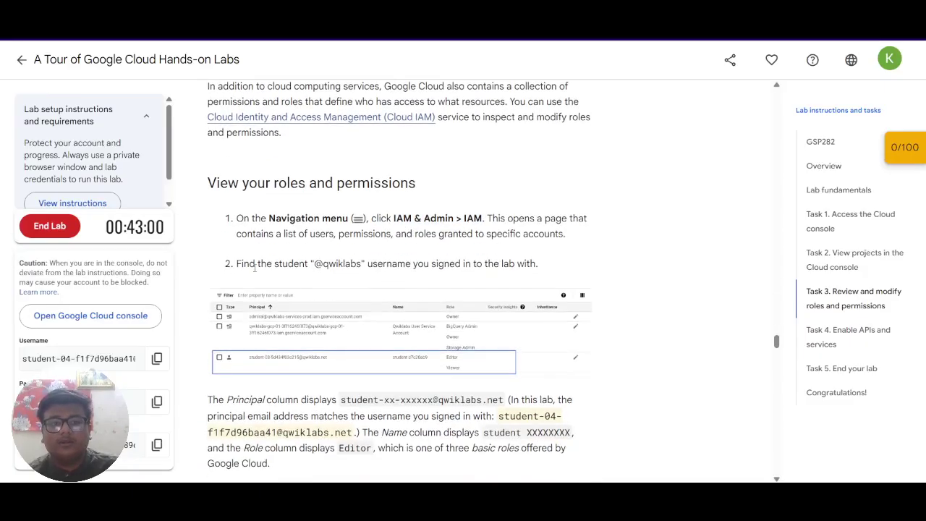
{"action": "scroll", "coordinate": [255, 268], "scroll_direction": "down", "scroll_amount": 1}
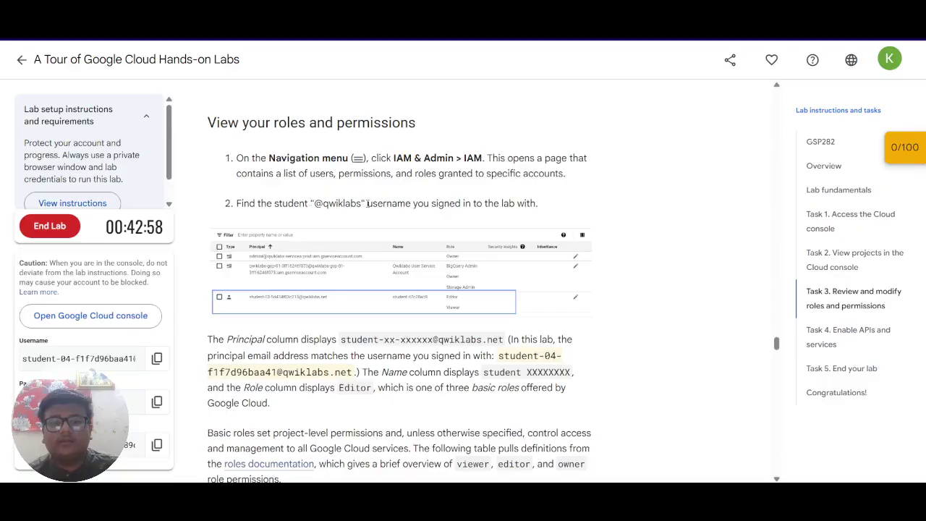
{"action": "scroll", "coordinate": [411, 278], "scroll_direction": "down", "scroll_amount": 3}
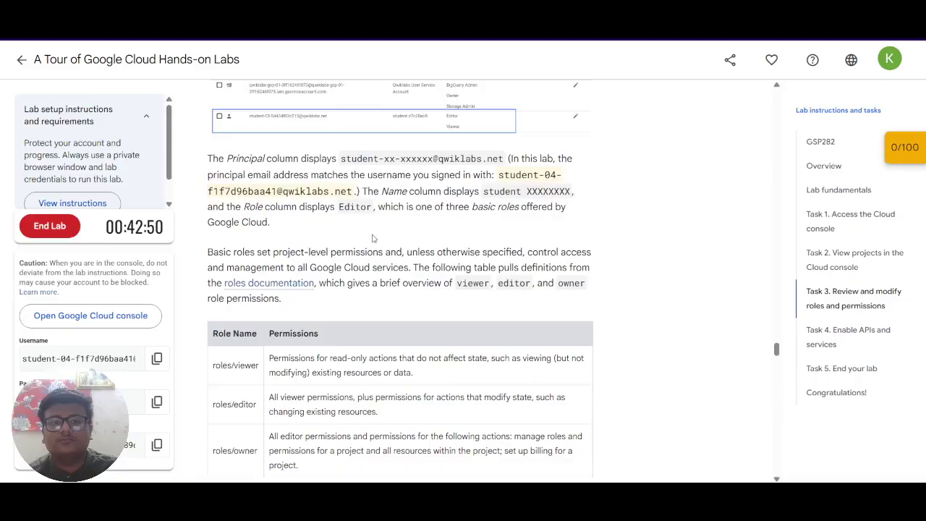
{"action": "scroll", "coordinate": [373, 243], "scroll_direction": "down", "scroll_amount": 5}
{"action": "scroll", "coordinate": [371, 244], "scroll_direction": "down", "scroll_amount": 3}
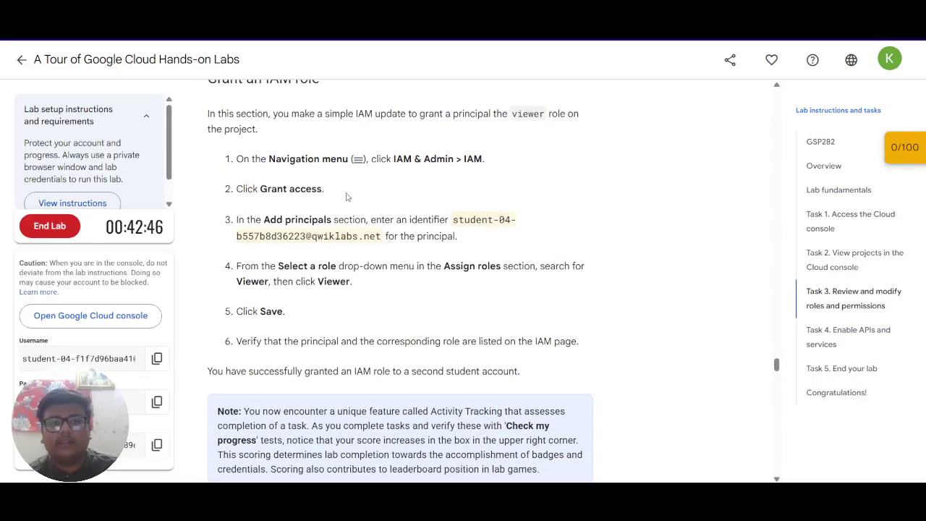
{"action": "key", "text": "alt+Tab"}
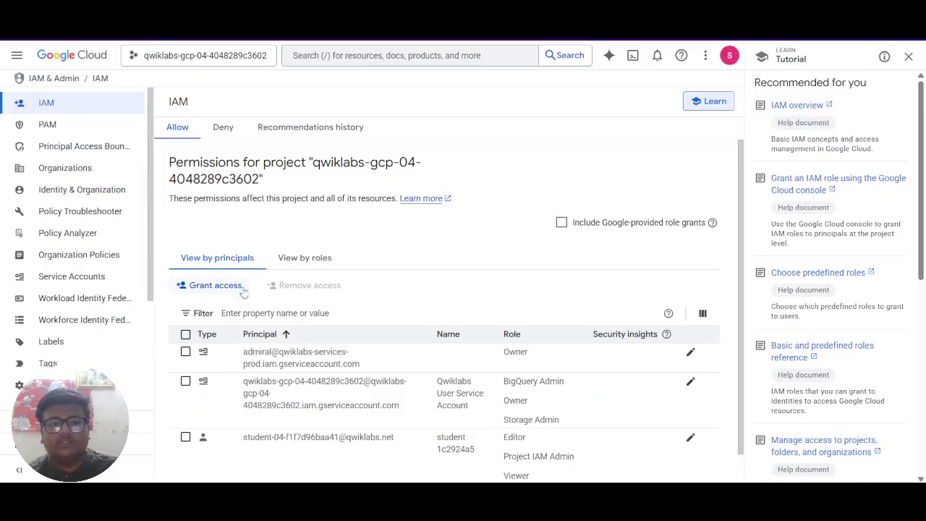
Start Grant access and paste the second student's identifier as the new principal
{"action": "left_click", "coordinate": [210, 286]}
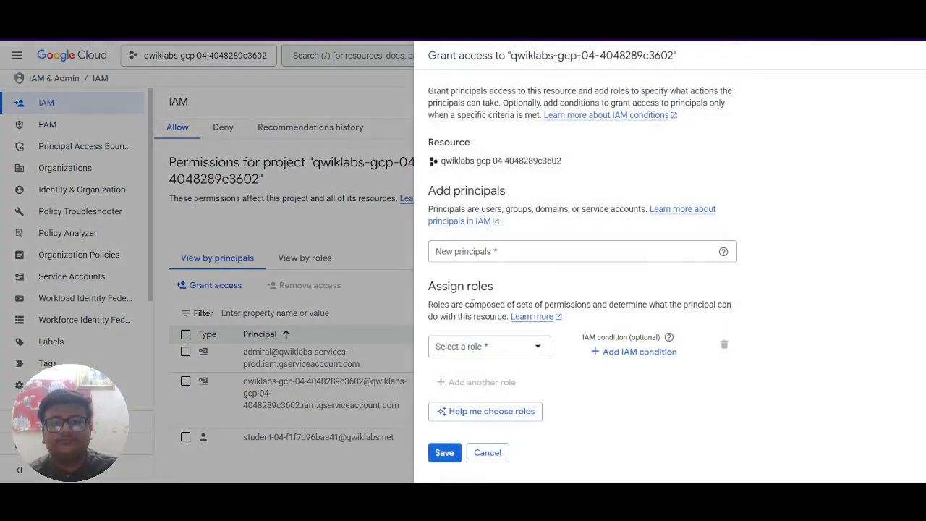
{"action": "key", "text": "alt+Tab"}
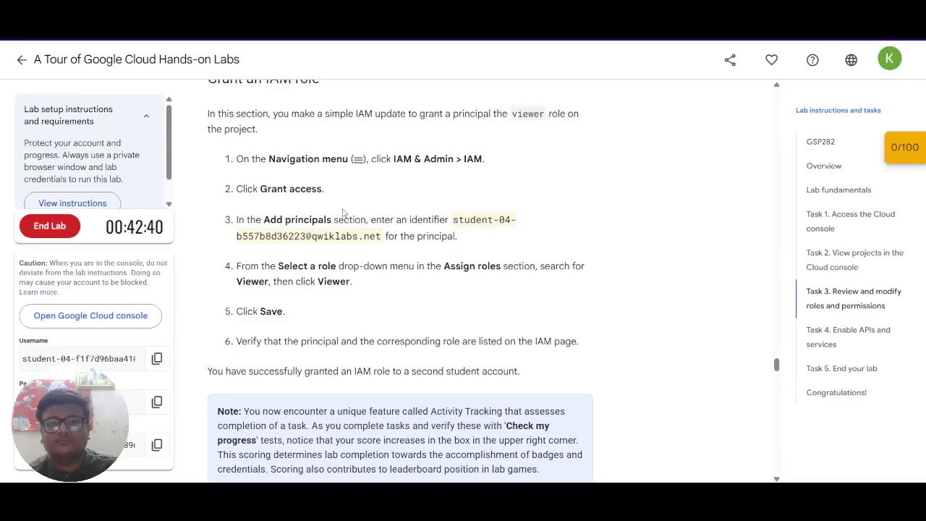
{"action": "scroll", "coordinate": [355, 206], "scroll_direction": "down", "scroll_amount": 1}
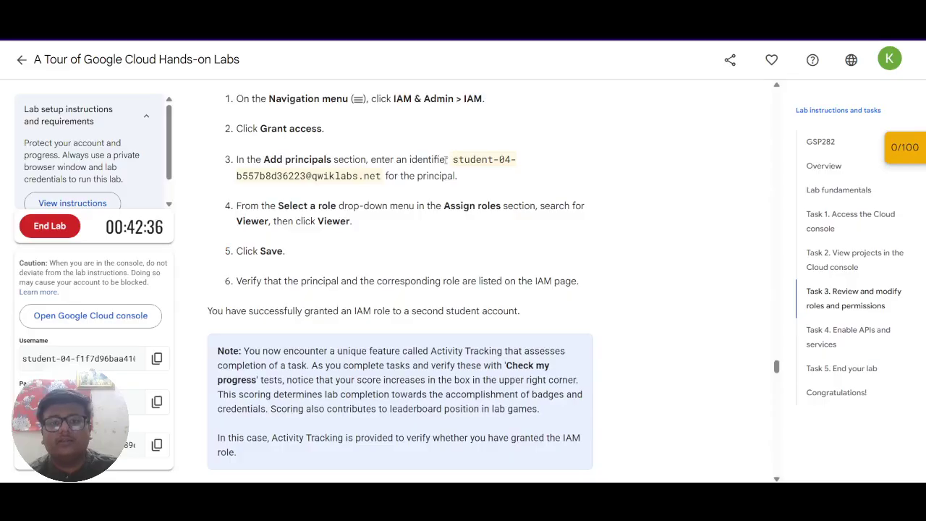
{"action": "left_click_drag", "start_coordinate": [453, 159], "coordinate": [382, 175]}
{"action": "key", "text": "ctrl+c"}
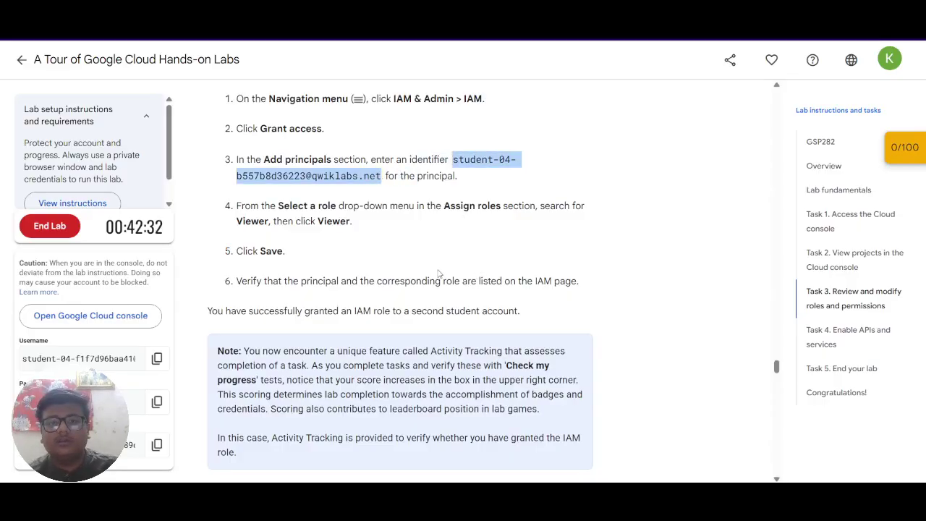
{"action": "key", "text": "alt+Tab"}
{"action": "left_click", "coordinate": [523, 248]}
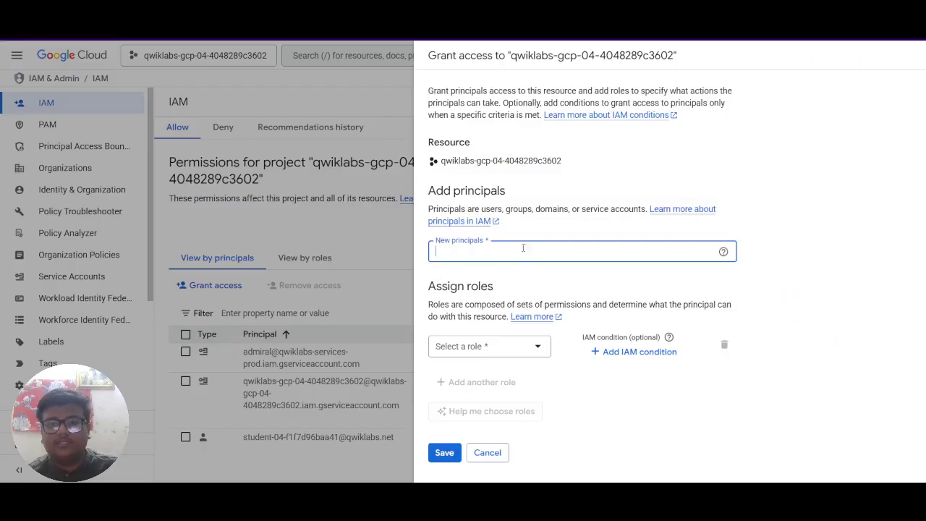
{"action": "key", "text": "ctrl+v"}
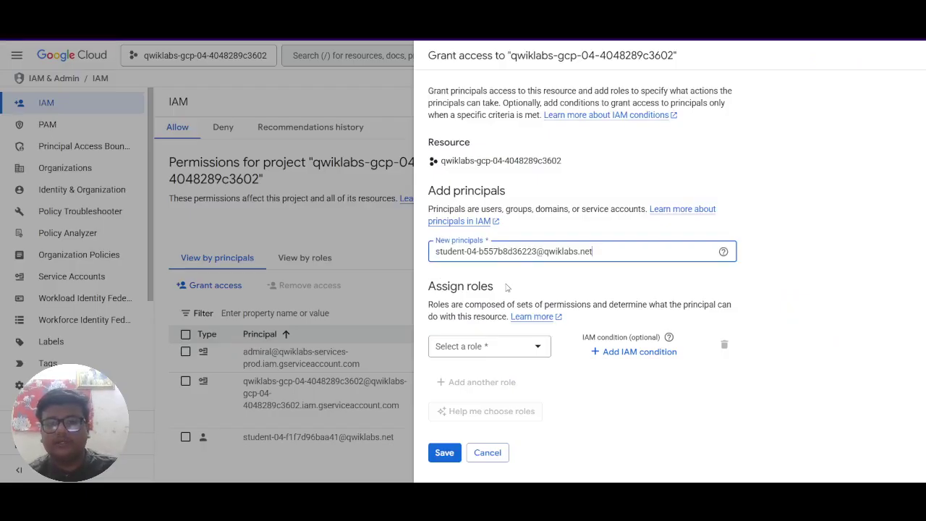
Assign the Viewer role to the new principal and save the grant
{"action": "key", "text": "alt+Tab"}
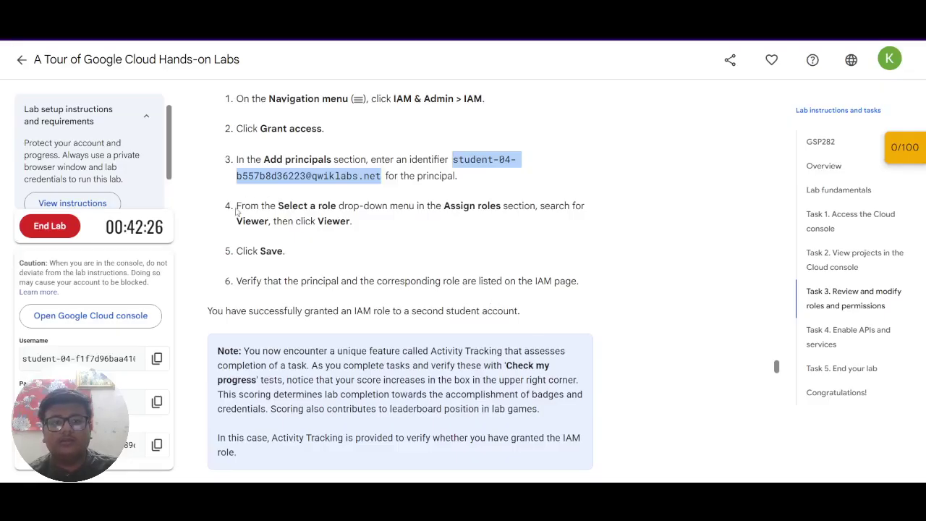
{"action": "left_click_drag", "start_coordinate": [236, 206], "coordinate": [363, 232]}
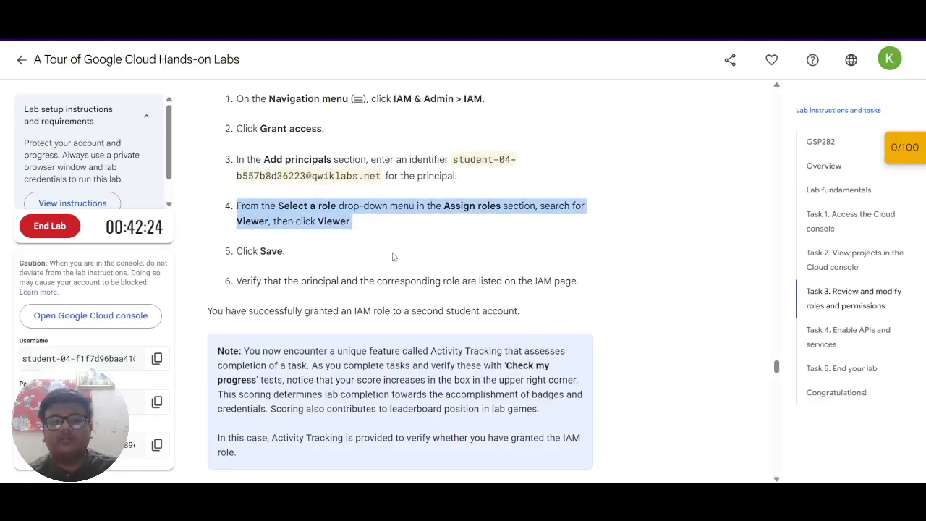
{"action": "left_click", "coordinate": [485, 233]}
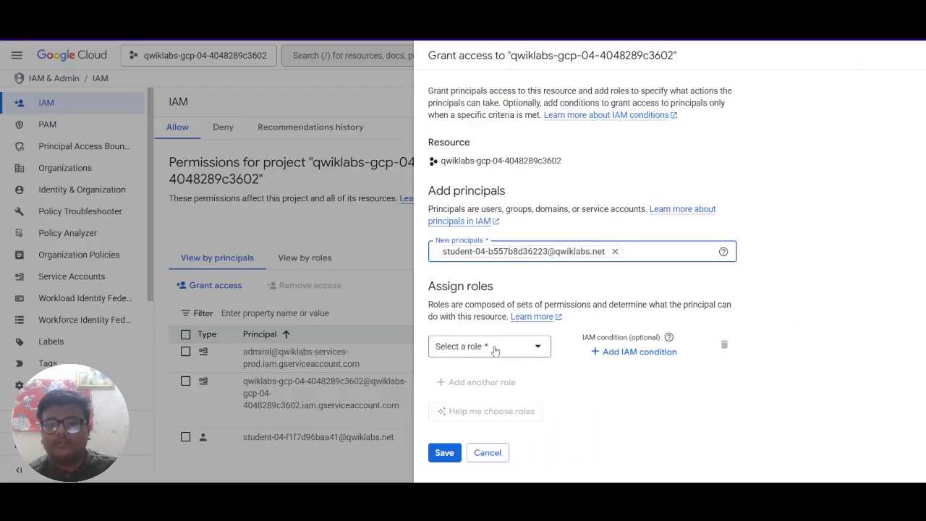
{"action": "left_click", "coordinate": [498, 350]}
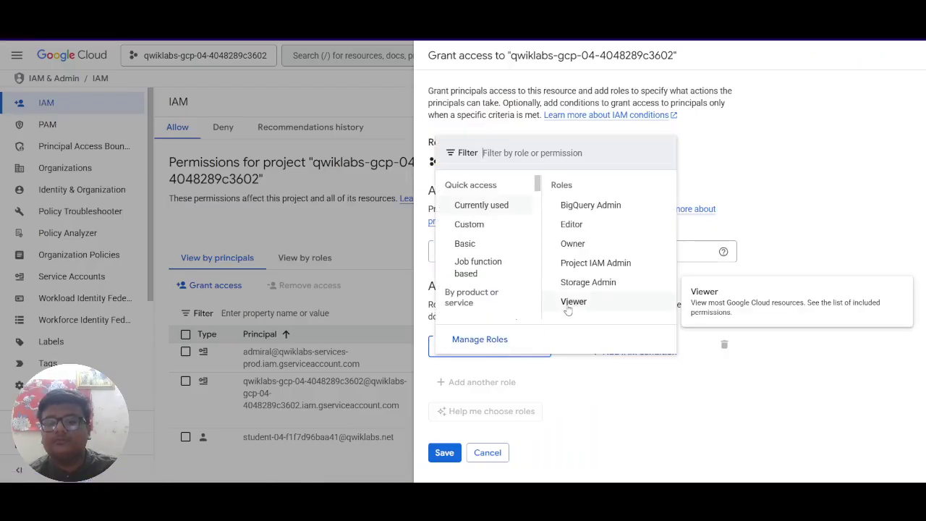
{"action": "left_click", "coordinate": [573, 303]}
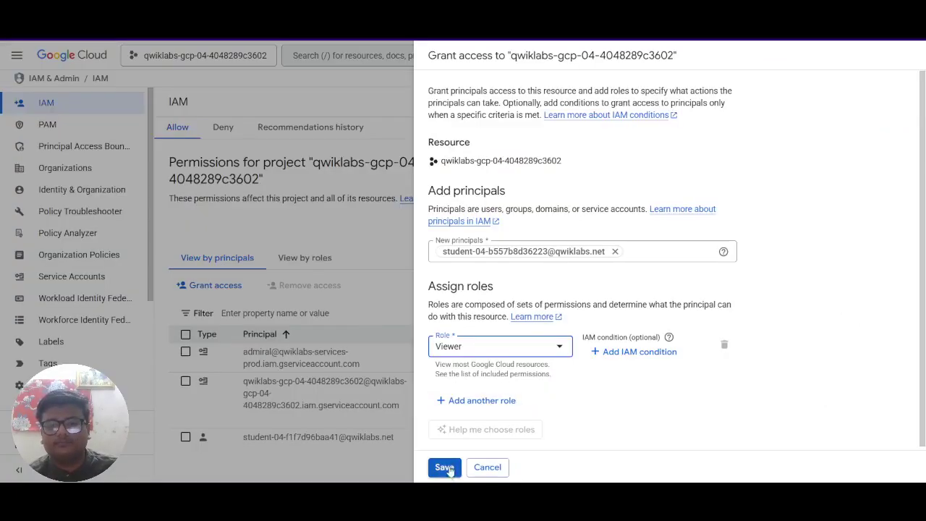
{"action": "left_click", "coordinate": [445, 467]}
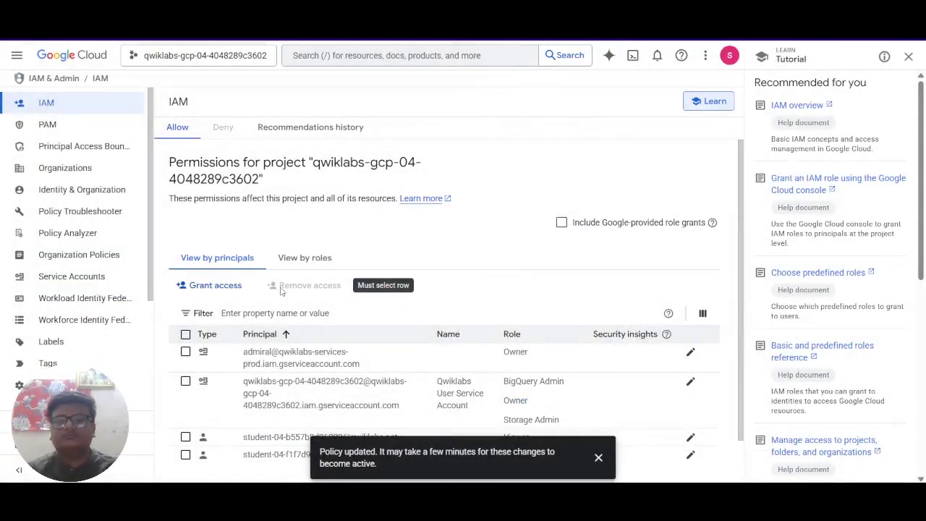
{"action": "scroll", "coordinate": [338, 342], "scroll_direction": "down", "scroll_amount": 1}
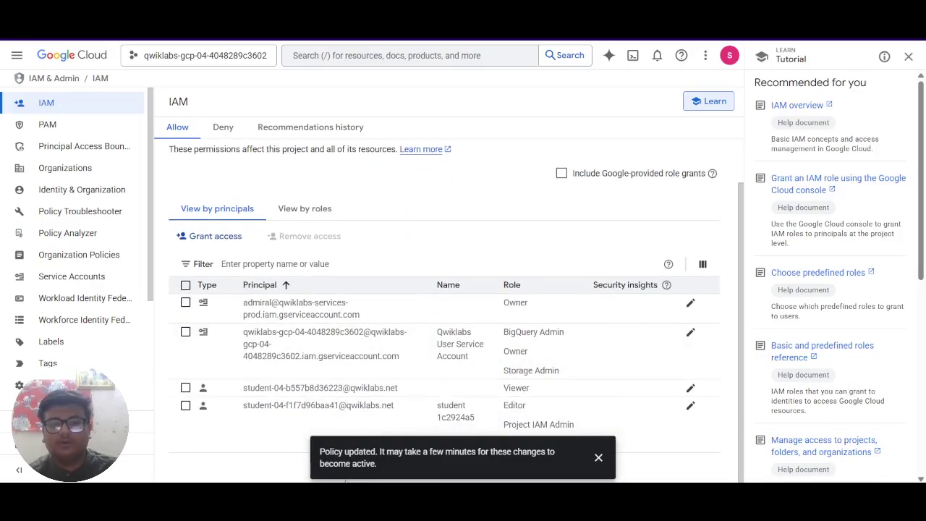
Verify the Grant an IAM role task for a 50/100 score, then scroll to Task 4
{"action": "key", "text": "alt+Tab"}
{"action": "scroll", "coordinate": [262, 380], "scroll_direction": "down", "scroll_amount": 4}
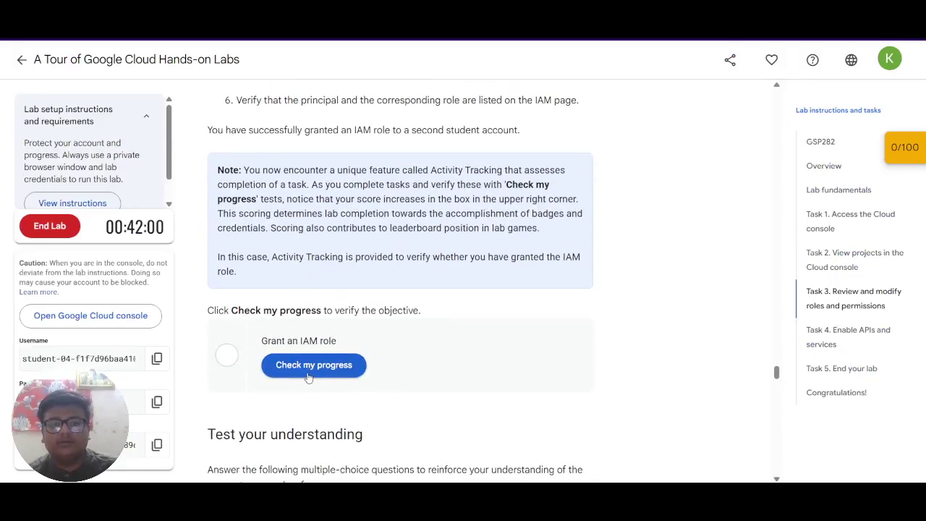
{"action": "left_click", "coordinate": [310, 369]}
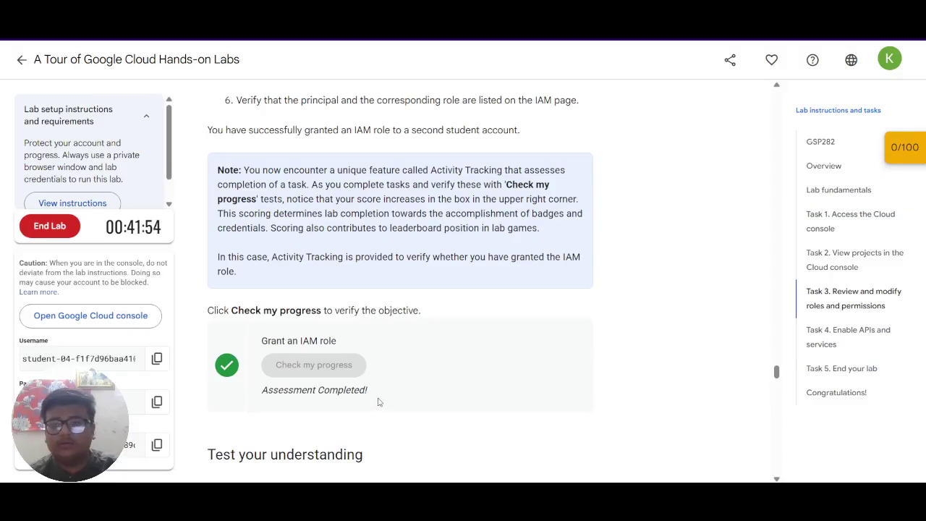
{"action": "scroll", "coordinate": [369, 406], "scroll_direction": "down", "scroll_amount": 5}
{"action": "scroll", "coordinate": [361, 352], "scroll_direction": "down", "scroll_amount": 10}
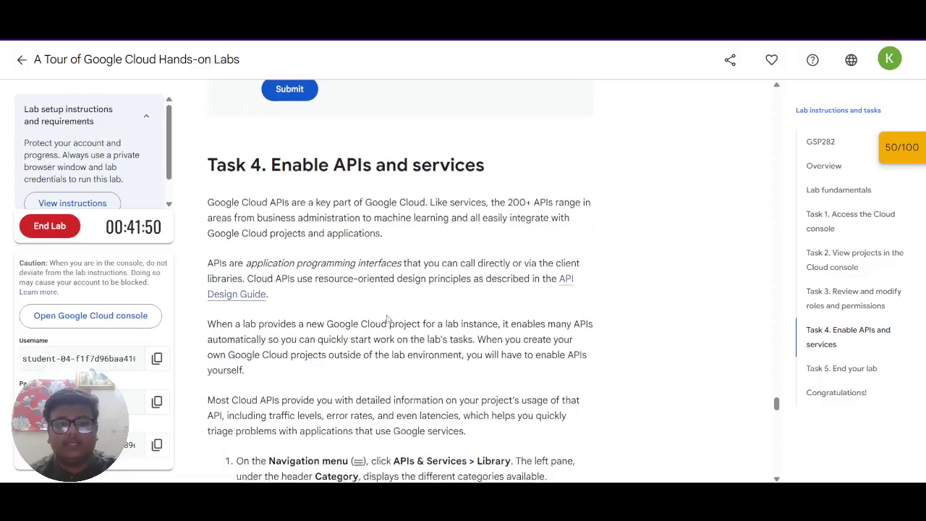
{"action": "scroll", "coordinate": [387, 325], "scroll_direction": "down", "scroll_amount": 4}
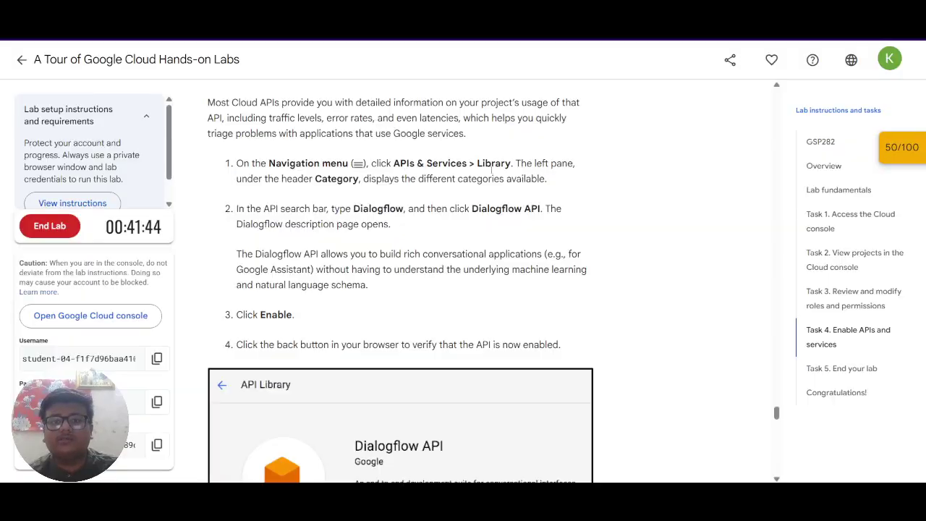
In the Cloud console, go to APIs & Services > Library
{"action": "key", "text": "alt+Tab"}
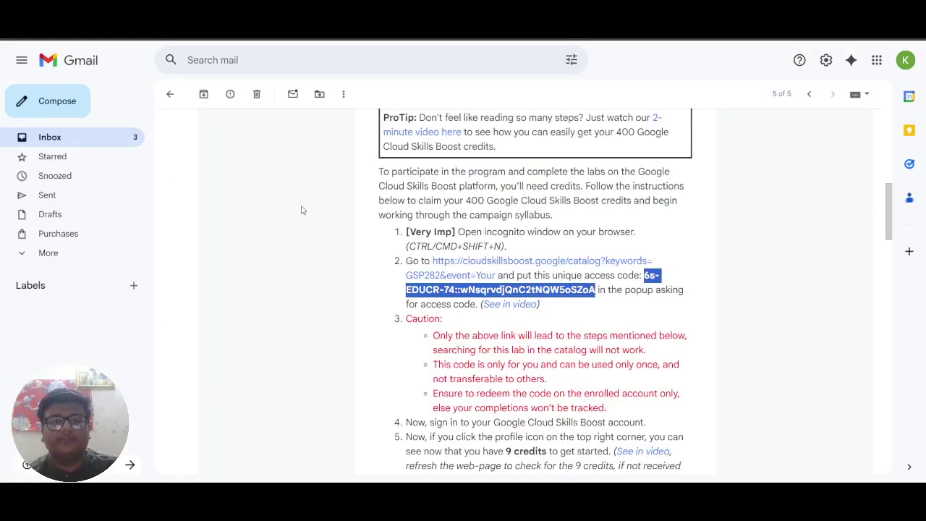
{"action": "key", "text": "alt+Tab"}
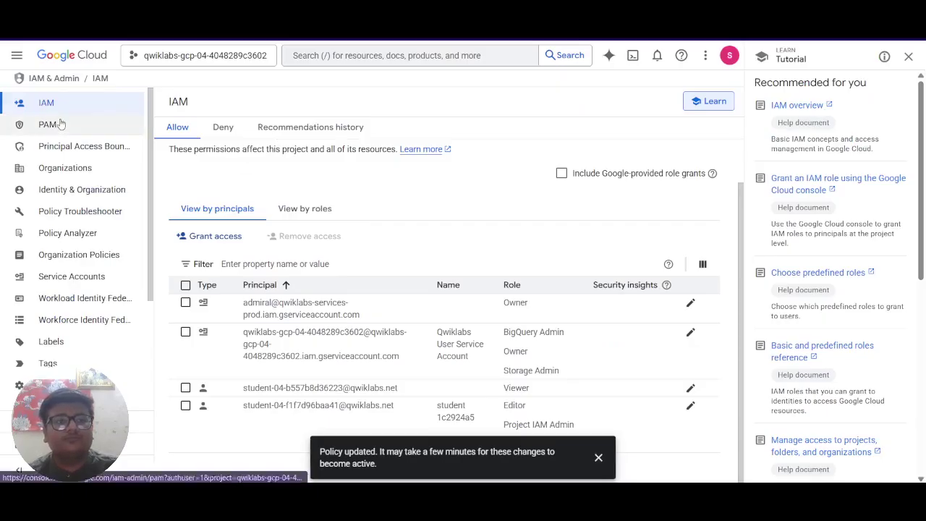
{"action": "left_click", "coordinate": [16, 55]}
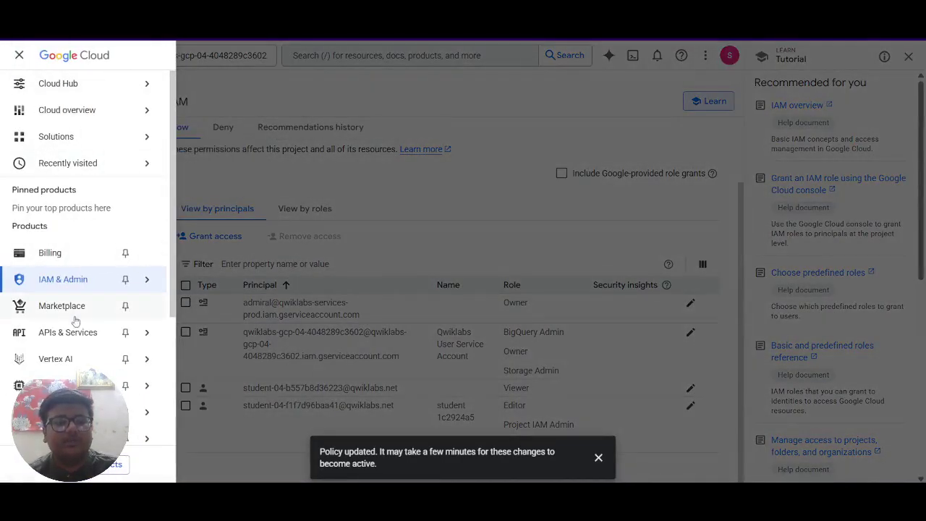
{"action": "mouse_move", "coordinate": [76, 344]}
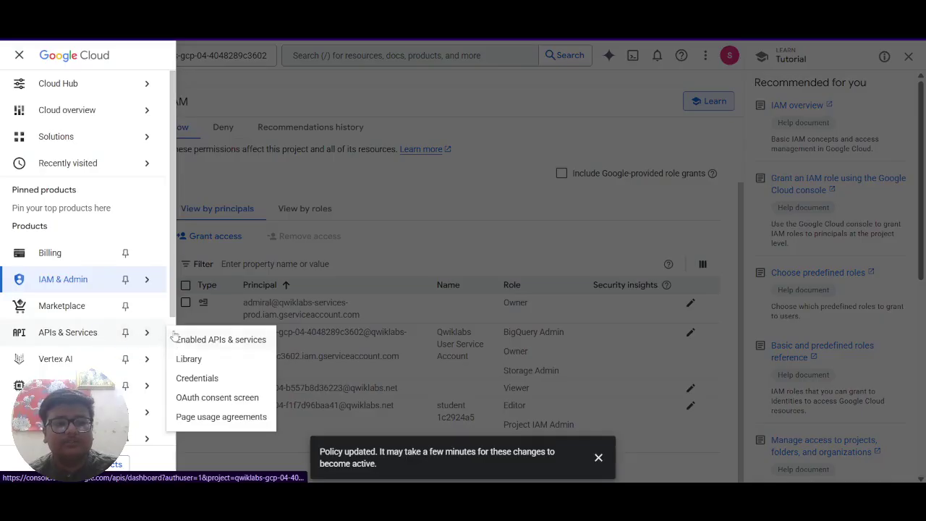
{"action": "left_click", "coordinate": [190, 359]}
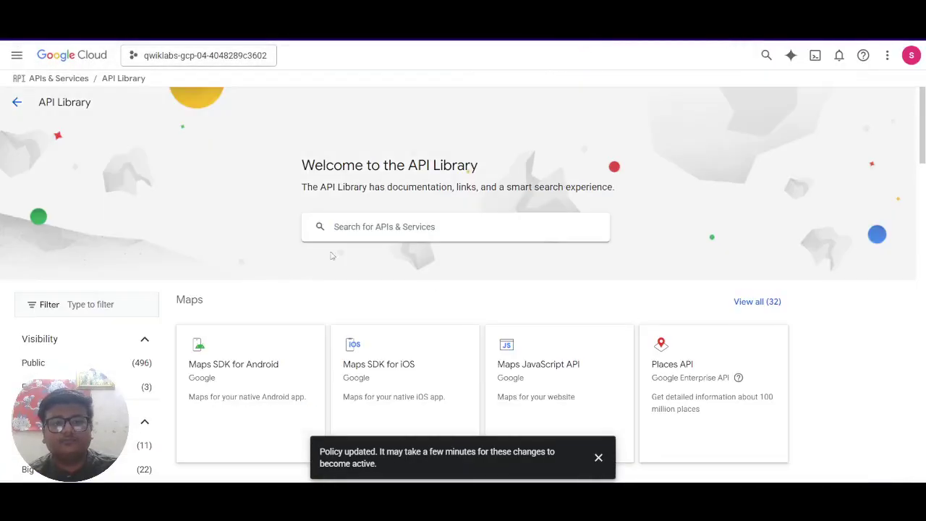
{"action": "left_click", "coordinate": [378, 227]}
Search the library for 'dialogflow', open the Dialogflow API details, and return to the lab
{"action": "key", "text": "alt+Tab"}
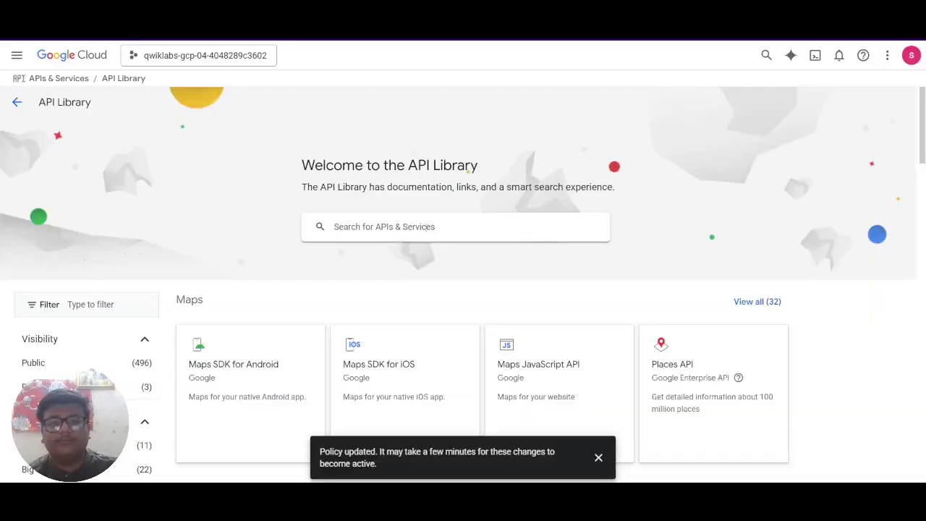
{"action": "left_click", "coordinate": [429, 226]}
{"action": "type", "text": "dialog"}
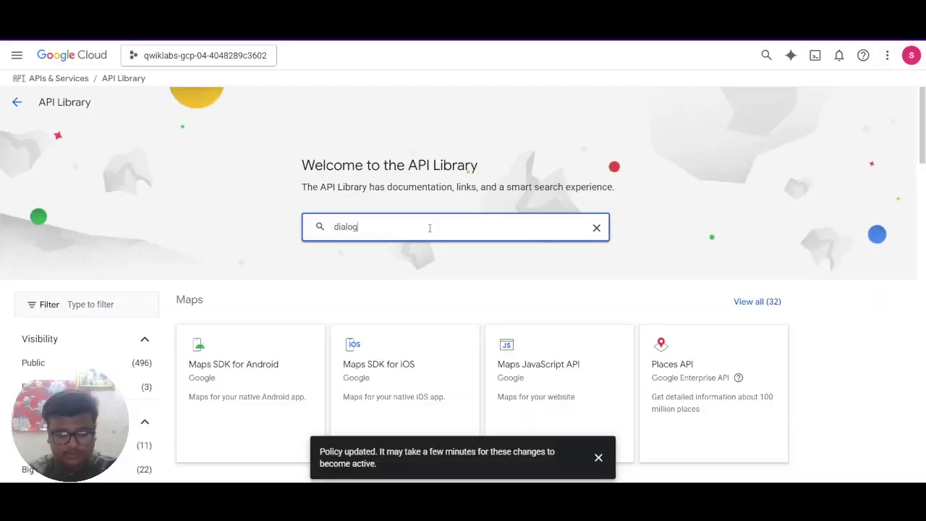
{"action": "type", "text": "flow"}
{"action": "key", "text": "Return"}
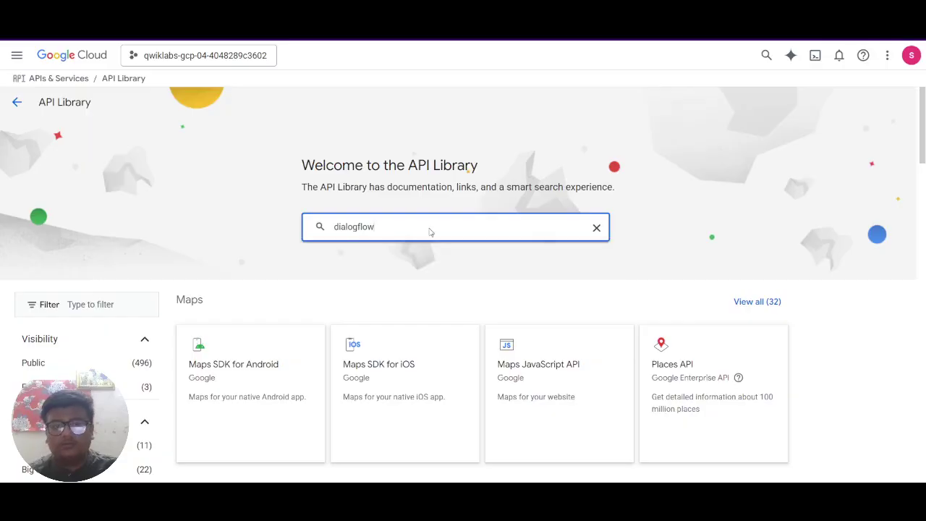
{"action": "left_click", "coordinate": [296, 209]}
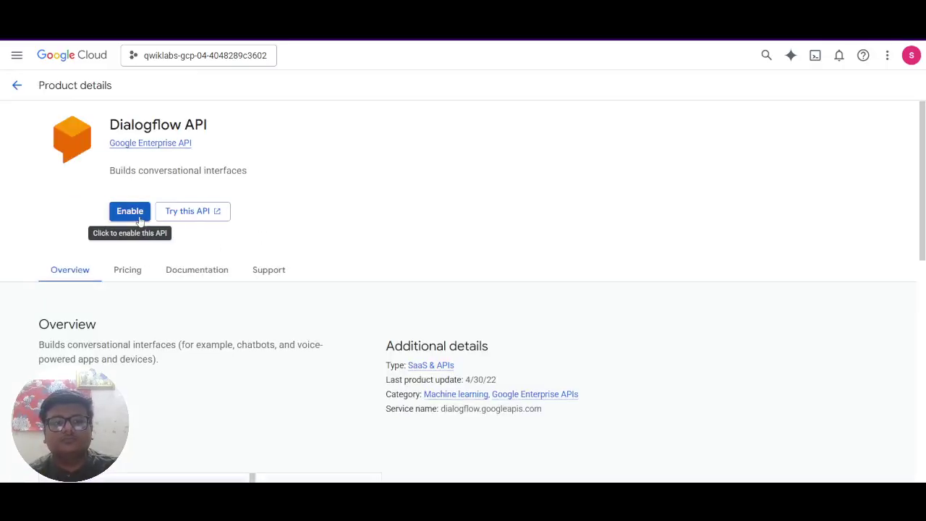
{"action": "key", "text": "alt+Tab"}
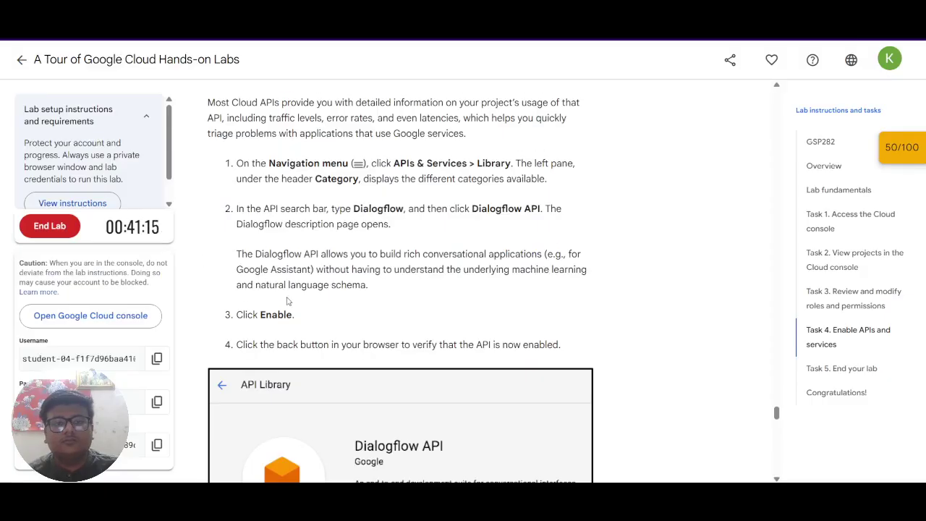
Enable the Dialogflow API in the console, then scroll the lab to Task 4's progress check
{"action": "scroll", "coordinate": [270, 249], "scroll_direction": "down", "scroll_amount": 1}
{"action": "left_click_drag", "start_coordinate": [237, 257], "coordinate": [310, 266]}
{"action": "scroll", "coordinate": [401, 217], "scroll_direction": "down", "scroll_amount": 1}
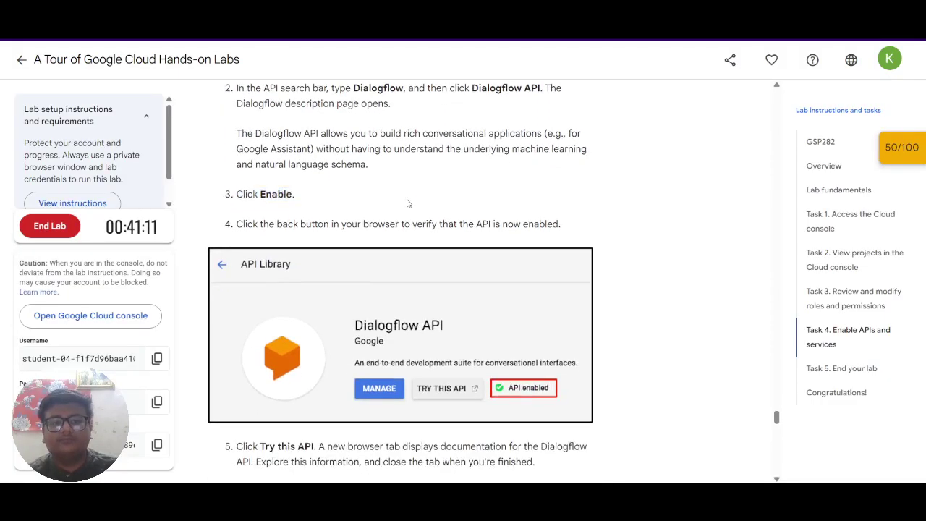
{"action": "key", "text": "alt+Tab"}
{"action": "left_click", "coordinate": [129, 211]}
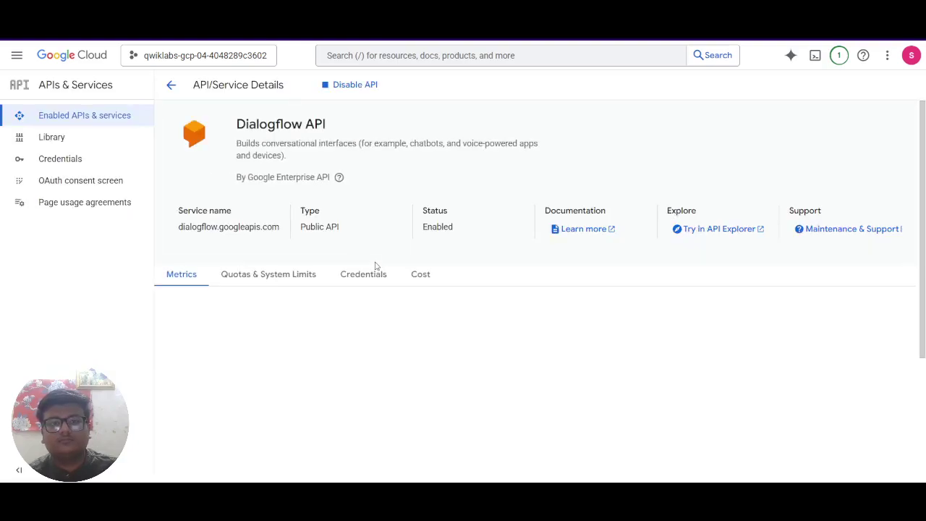
{"action": "key", "text": "alt+Tab"}
{"action": "scroll", "coordinate": [375, 275], "scroll_direction": "down", "scroll_amount": 5}
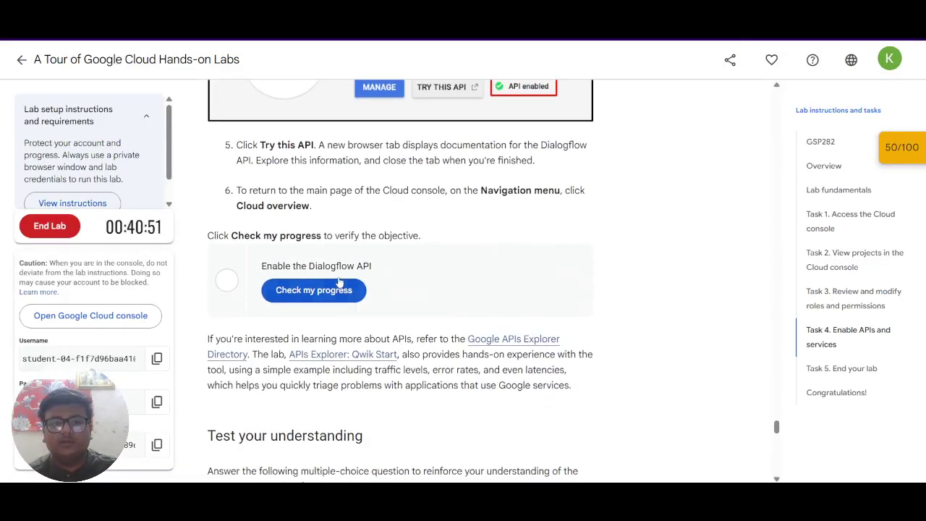
Verify Enable the Dialogflow API and re-check both checkpoints in the Checkpoints panel
{"action": "left_click", "coordinate": [329, 289]}
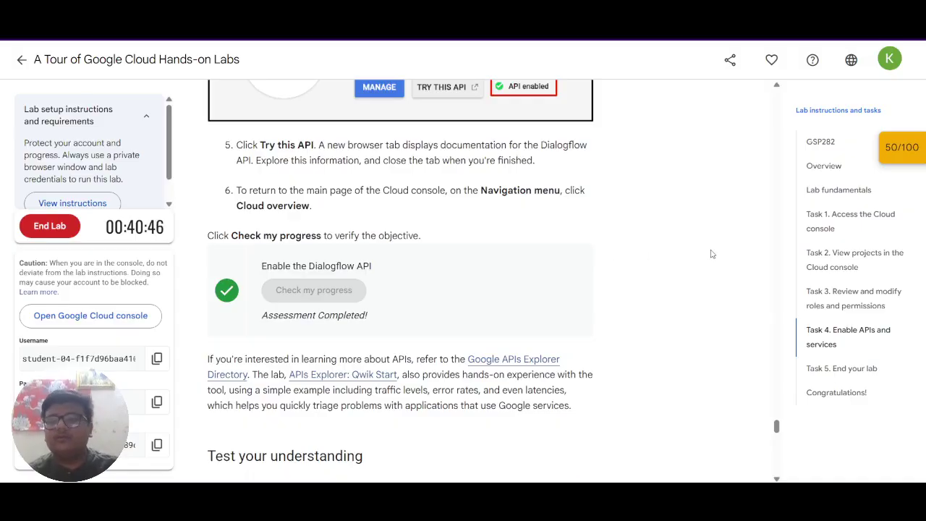
{"action": "left_click", "coordinate": [902, 154]}
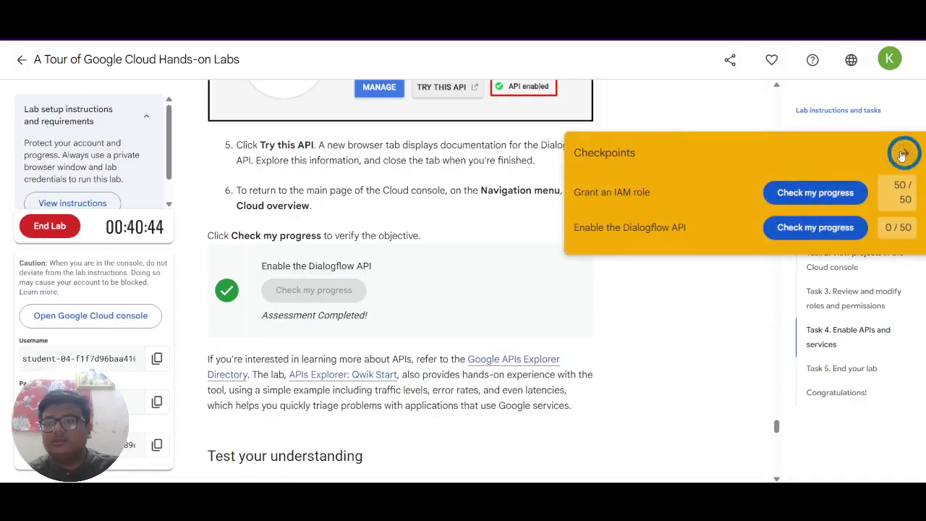
{"action": "left_click", "coordinate": [821, 193]}
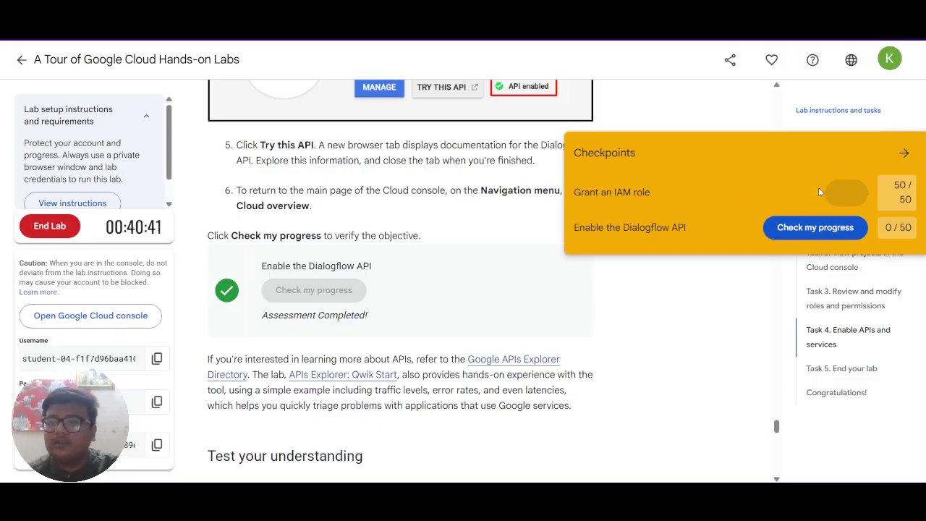
{"action": "left_click", "coordinate": [815, 228]}
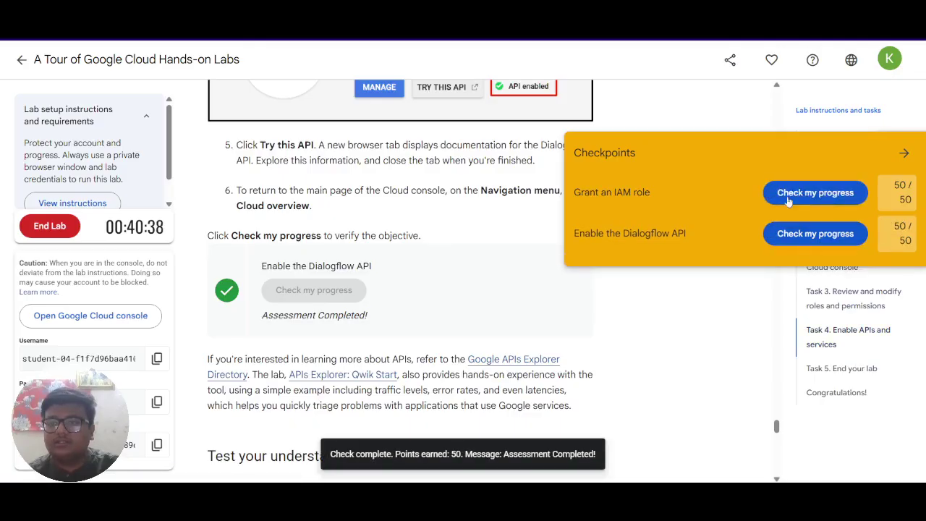
{"action": "left_click", "coordinate": [905, 155]}
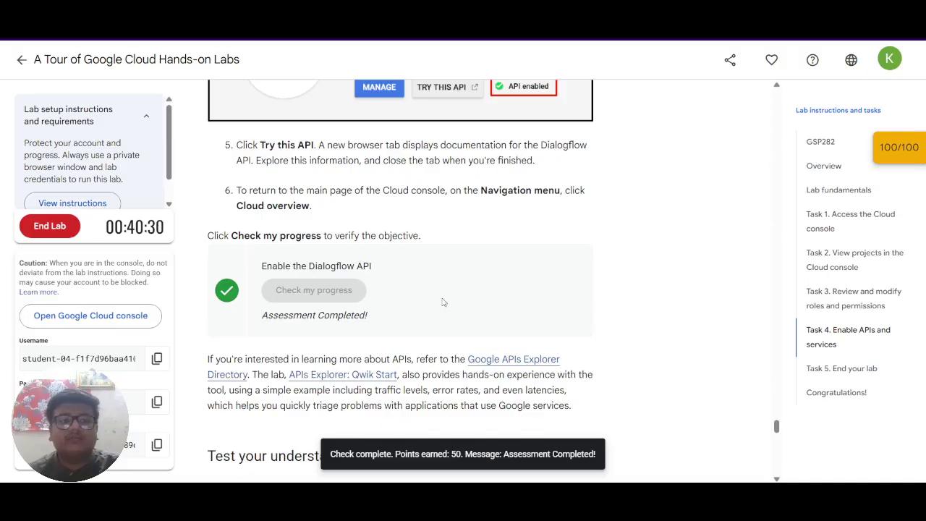
{"action": "scroll", "coordinate": [275, 275], "scroll_direction": "down", "scroll_amount": 1}
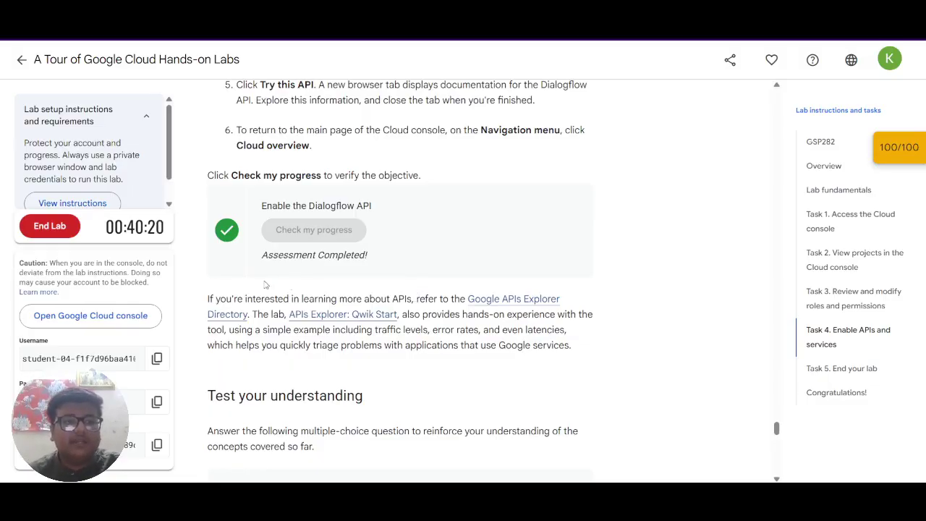
{"action": "scroll", "coordinate": [417, 311], "scroll_direction": "down", "scroll_amount": 3}
{"action": "scroll", "coordinate": [410, 304], "scroll_direction": "up", "scroll_amount": 3}
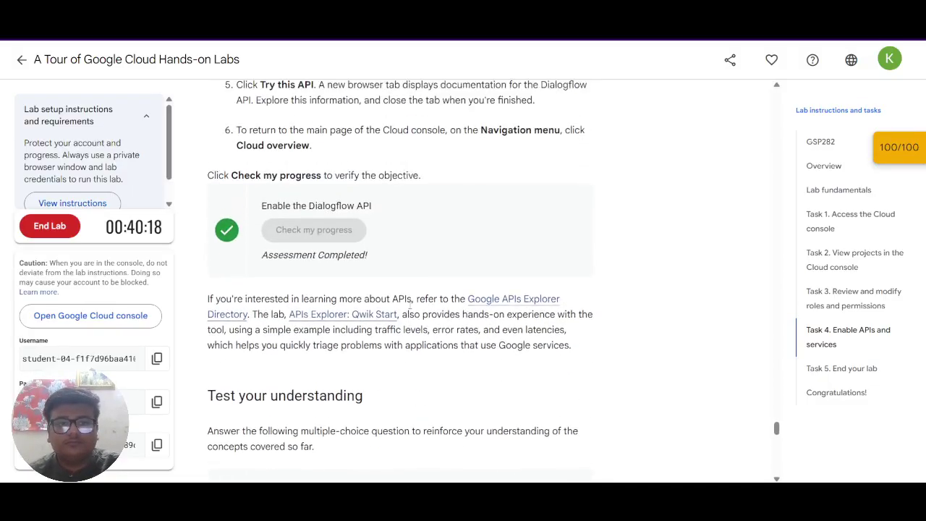
{"action": "scroll", "coordinate": [413, 306], "scroll_direction": "down", "scroll_amount": 6}
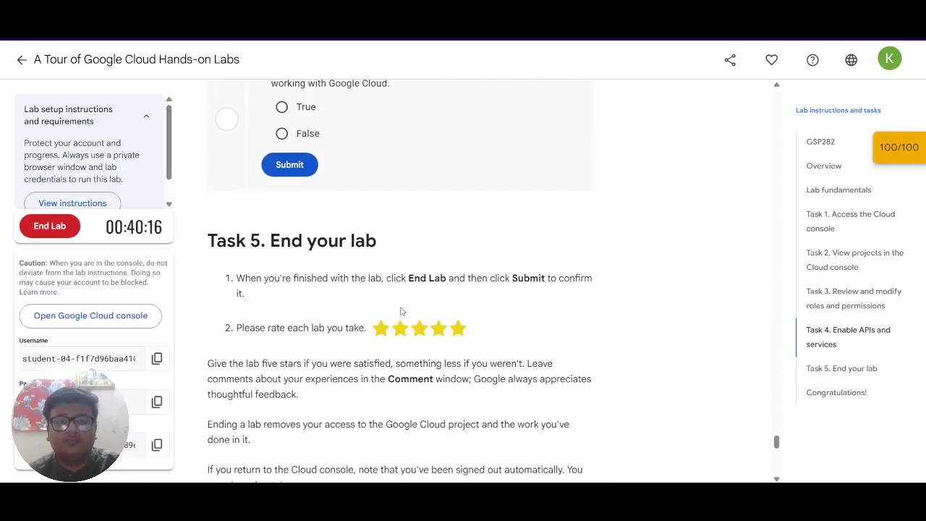
{"action": "scroll", "coordinate": [402, 312], "scroll_direction": "down", "scroll_amount": 3}
{"action": "scroll", "coordinate": [402, 312], "scroll_direction": "up", "scroll_amount": 8}
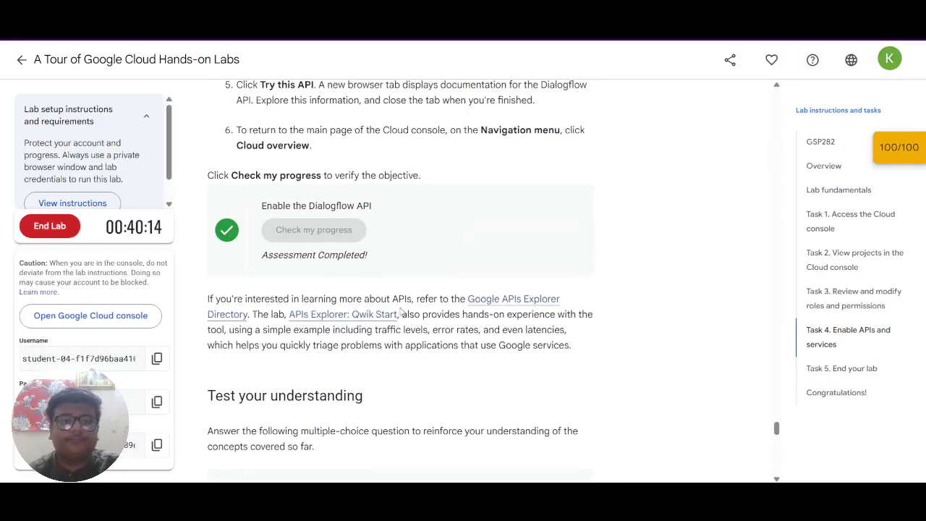
{"action": "scroll", "coordinate": [401, 311], "scroll_direction": "up", "scroll_amount": 1}
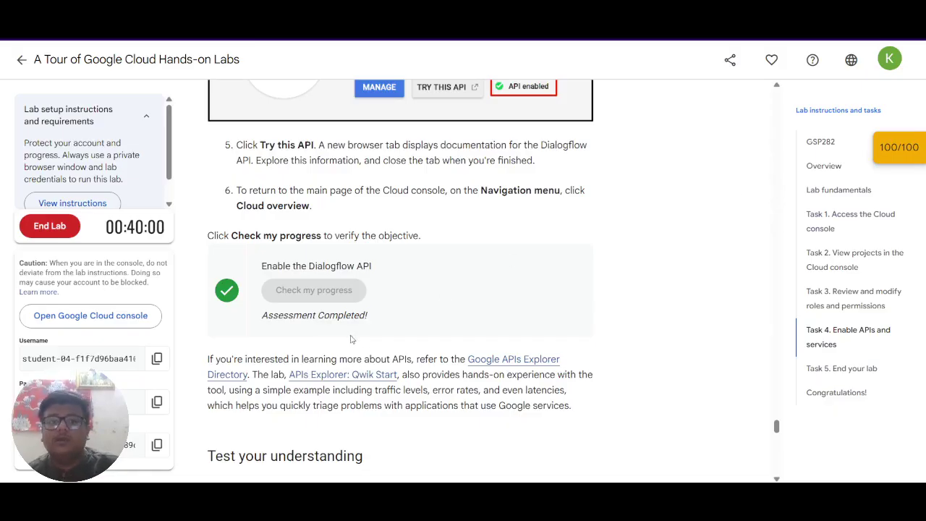
{"action": "scroll", "coordinate": [434, 294], "scroll_direction": "up", "scroll_amount": 3}
{"action": "scroll", "coordinate": [433, 294], "scroll_direction": "up", "scroll_amount": 4}
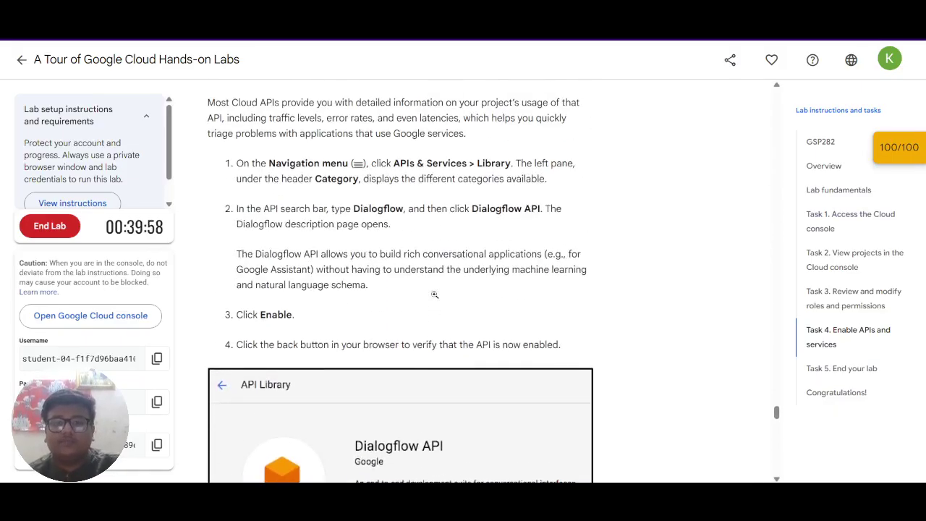
{"action": "scroll", "coordinate": [436, 296], "scroll_direction": "up", "scroll_amount": 2}
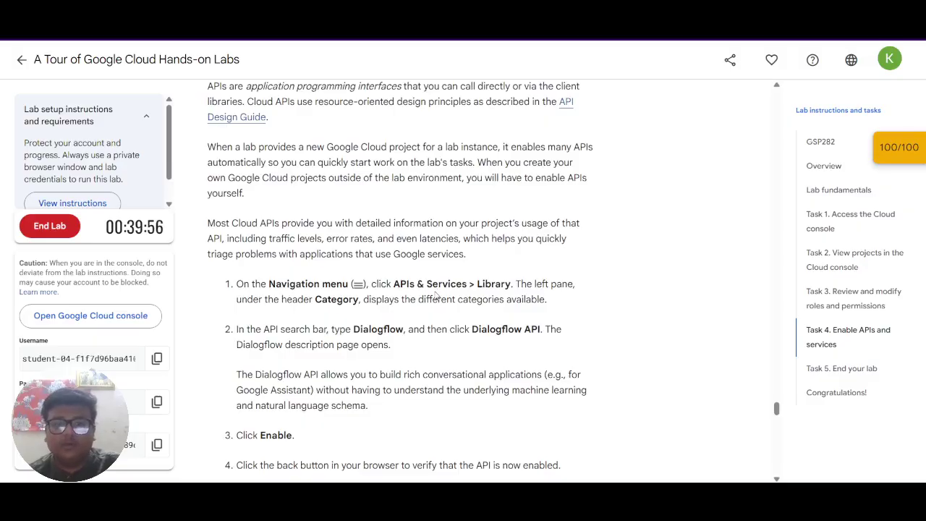
{"action": "scroll", "coordinate": [431, 297], "scroll_direction": "down", "scroll_amount": 2}
{"action": "scroll", "coordinate": [427, 297], "scroll_direction": "down", "scroll_amount": 6}
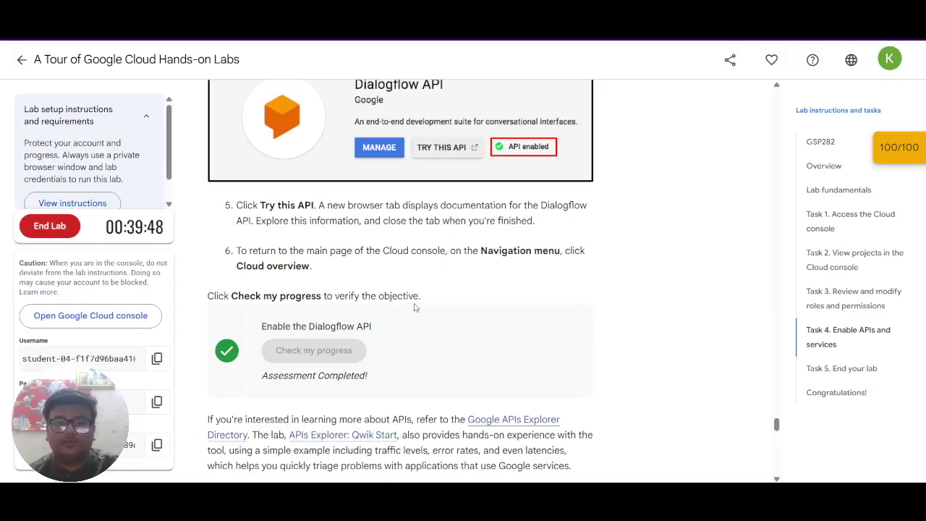
{"action": "scroll", "coordinate": [418, 305], "scroll_direction": "up", "scroll_amount": 1}
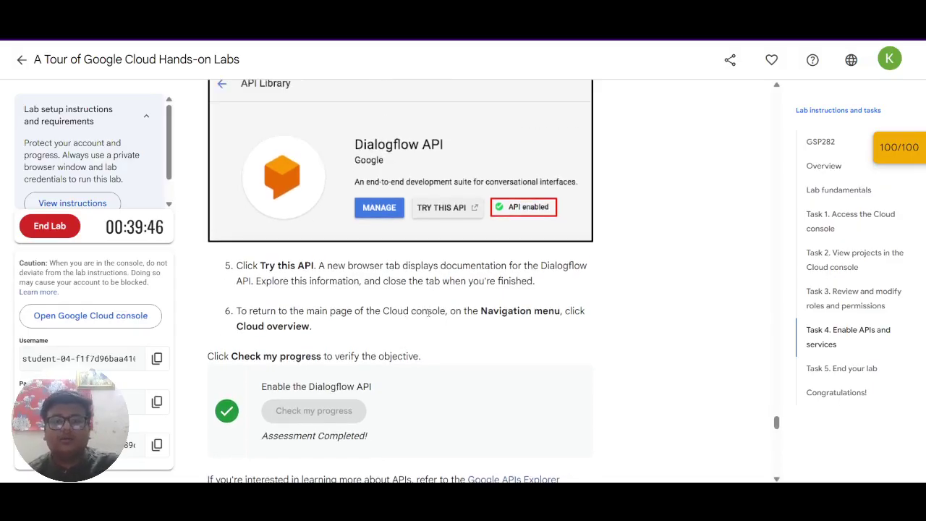
{"action": "scroll", "coordinate": [423, 308], "scroll_direction": "down", "scroll_amount": 1}
{"action": "scroll", "coordinate": [425, 309], "scroll_direction": "down", "scroll_amount": 3}
{"action": "scroll", "coordinate": [422, 305], "scroll_direction": "up", "scroll_amount": 1}
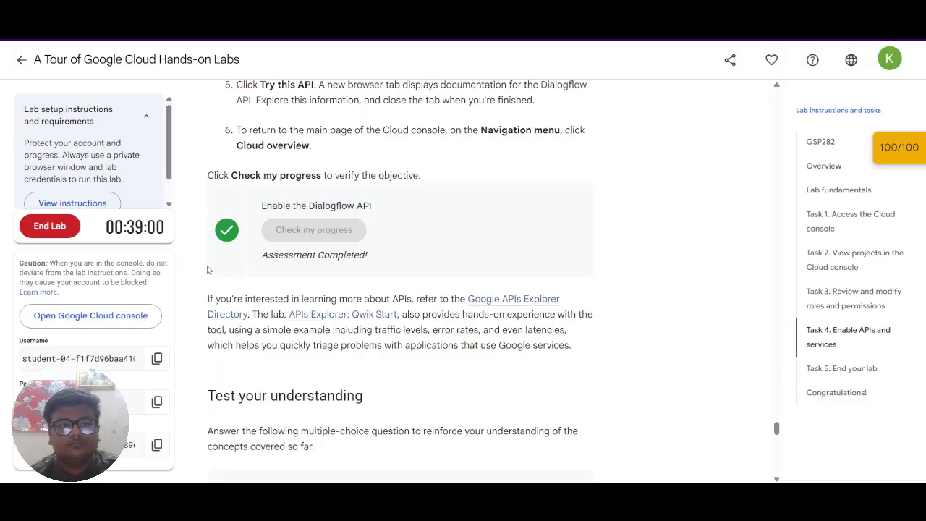
End the GSP282 lab and submit a five-star rating
{"action": "left_click", "coordinate": [60, 233]}
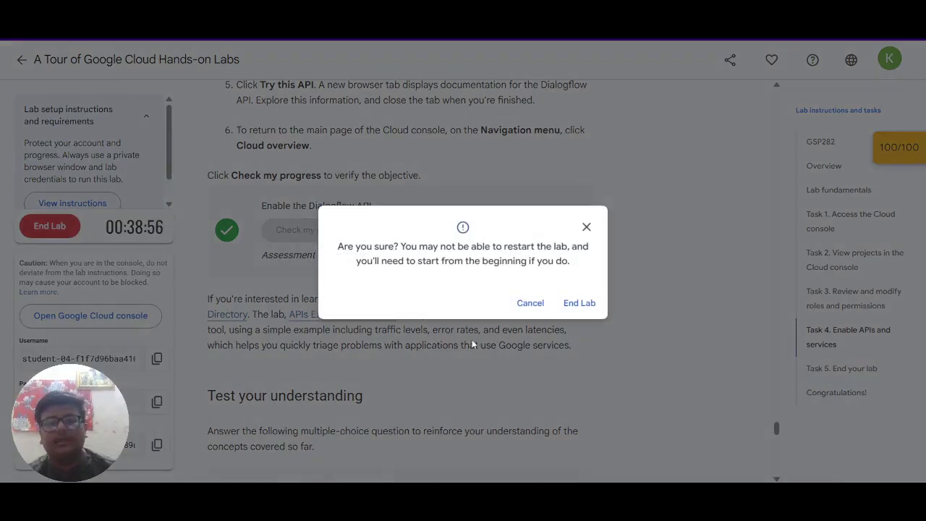
{"action": "left_click", "coordinate": [565, 306]}
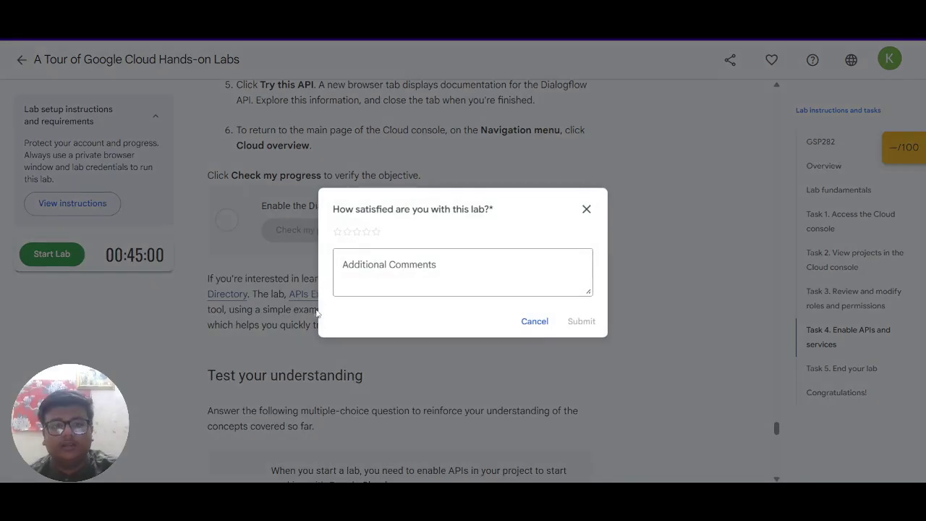
{"action": "left_click", "coordinate": [379, 234]}
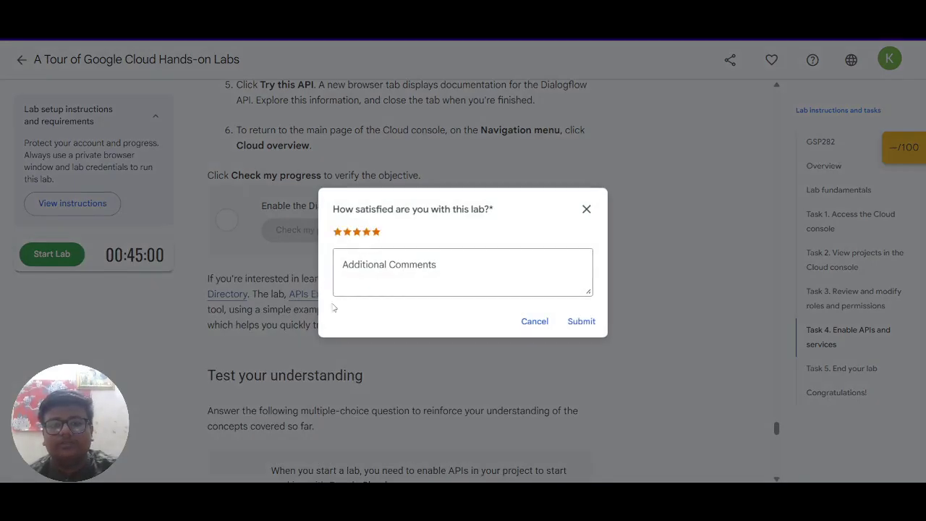
{"action": "left_click", "coordinate": [581, 322]}
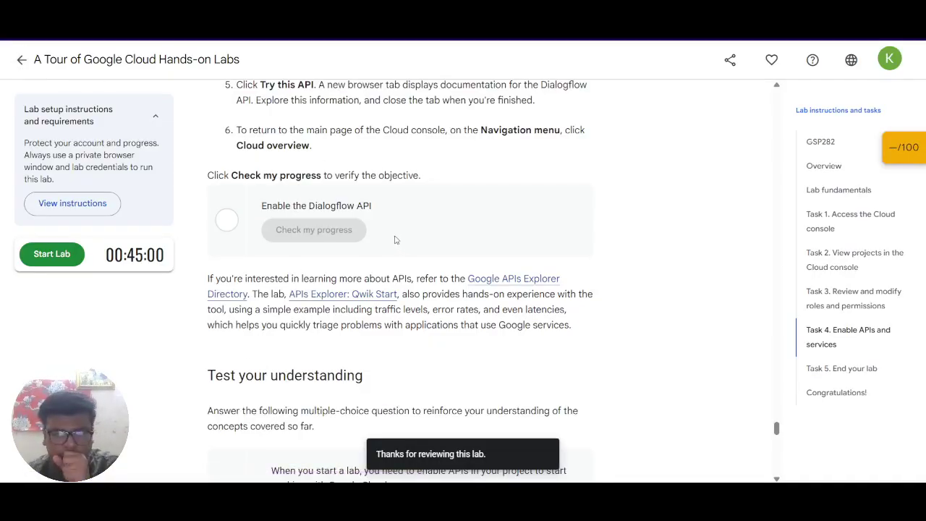
Return to the GSP282 catalog search and check that the account shows 409 credits
{"action": "key", "text": "alt+Left"}
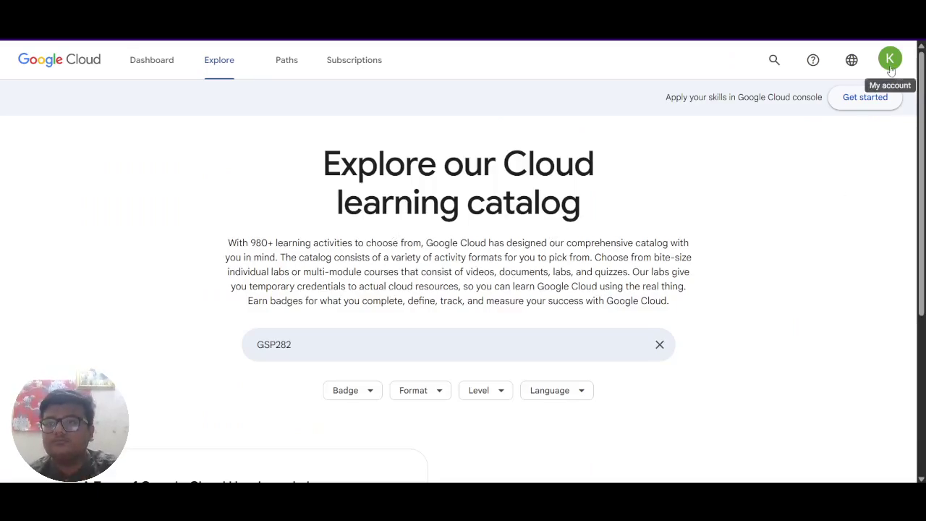
{"action": "left_click", "coordinate": [890, 63]}
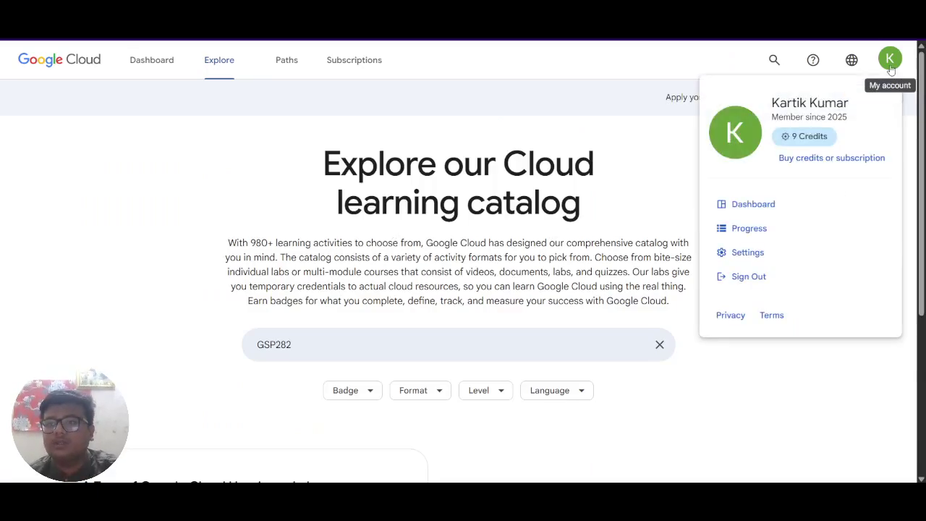
{"action": "left_click", "coordinate": [770, 377]}
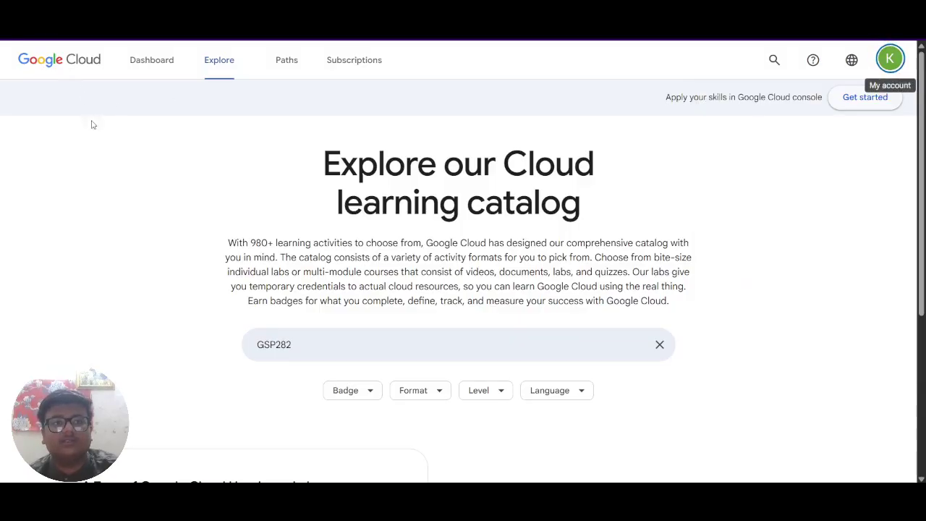
{"action": "left_click", "coordinate": [89, 150]}
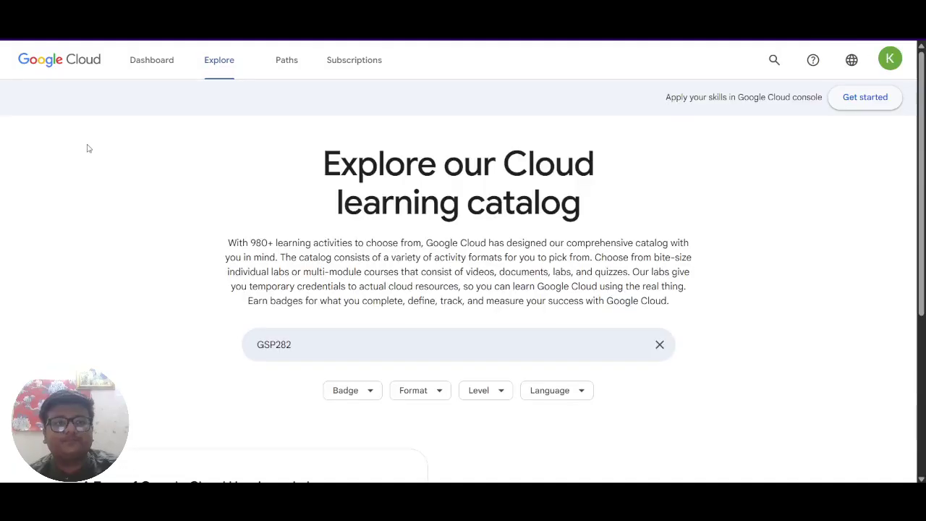
{"action": "left_click", "coordinate": [891, 62]}
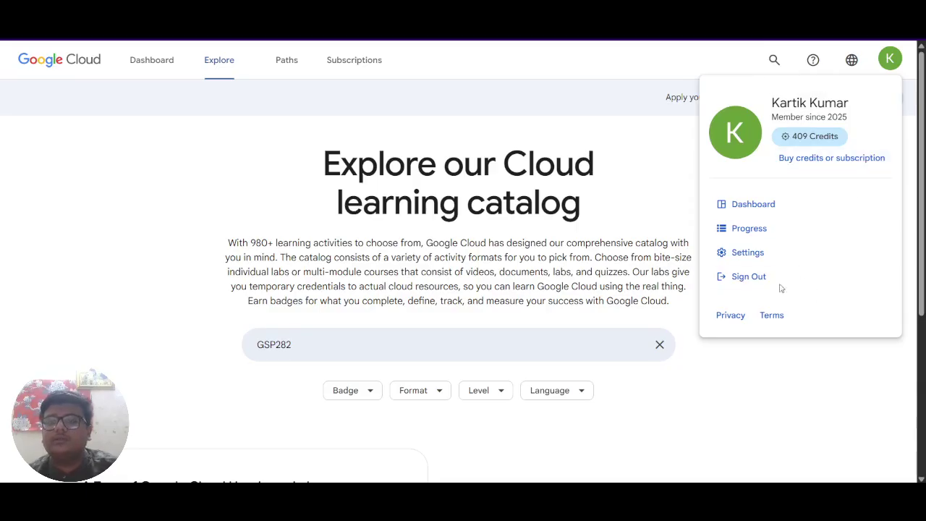
{"action": "left_click", "coordinate": [745, 359]}
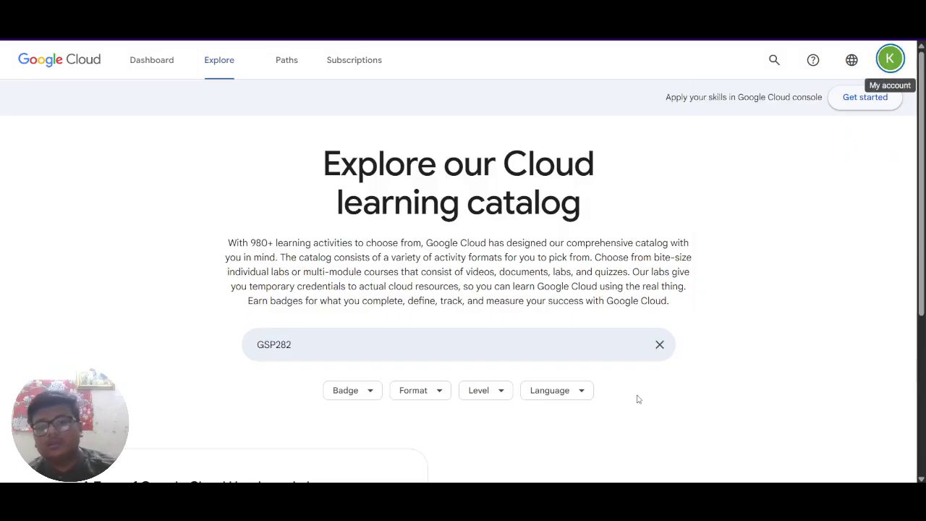
{"action": "scroll", "coordinate": [501, 317], "scroll_direction": "down", "scroll_amount": 3}
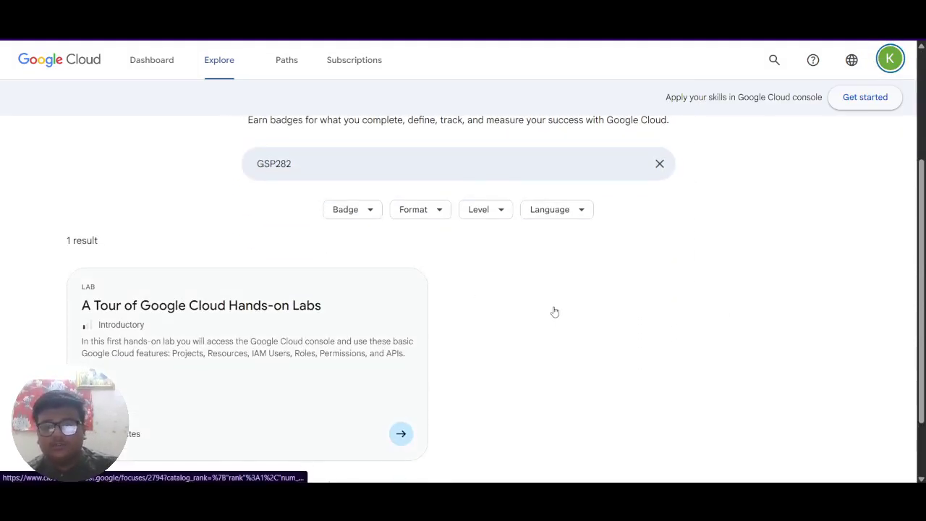
{"action": "scroll", "coordinate": [554, 314], "scroll_direction": "up", "scroll_amount": 3}
Bring back the enrolment email and scroll to its 'Syllabus for the program' section
{"action": "mouse_move", "coordinate": [503, 499]}
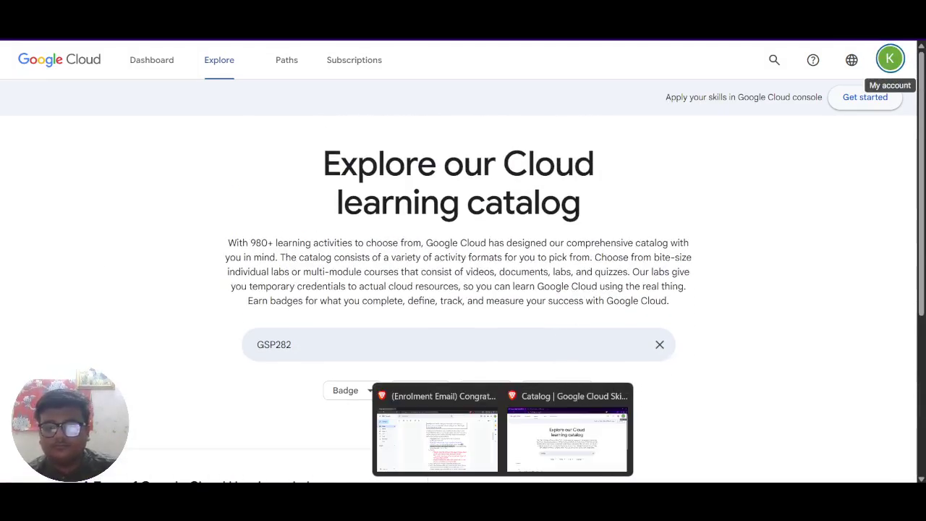
{"action": "left_click", "coordinate": [467, 453]}
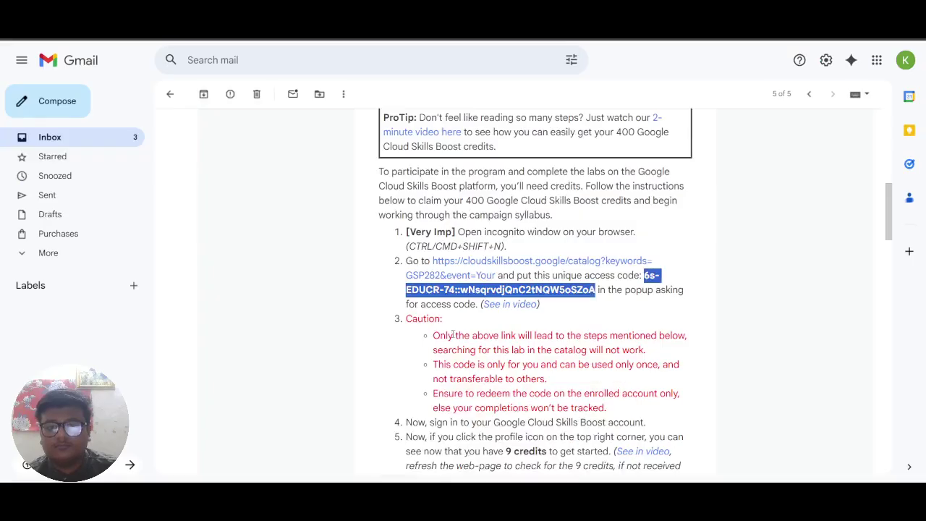
{"action": "scroll", "coordinate": [471, 326], "scroll_direction": "down", "scroll_amount": 10}
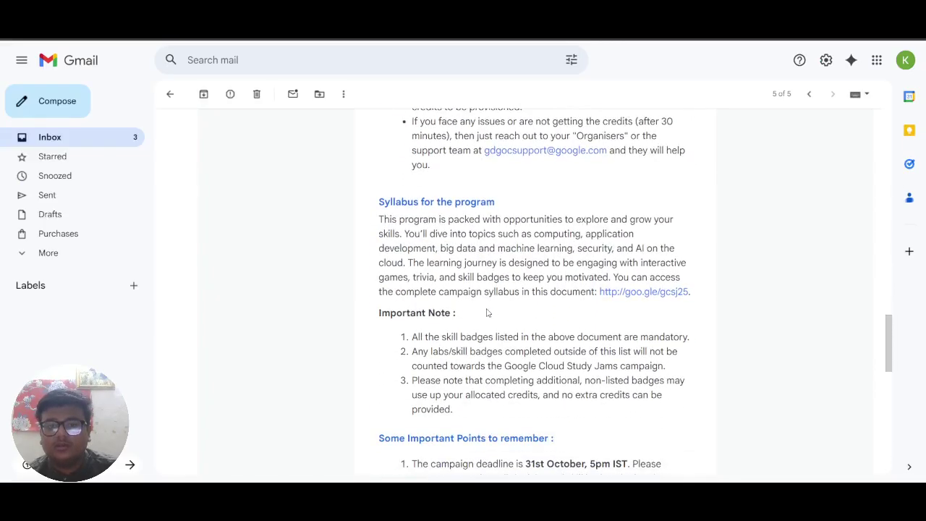
{"action": "scroll", "coordinate": [487, 313], "scroll_direction": "down", "scroll_amount": 1}
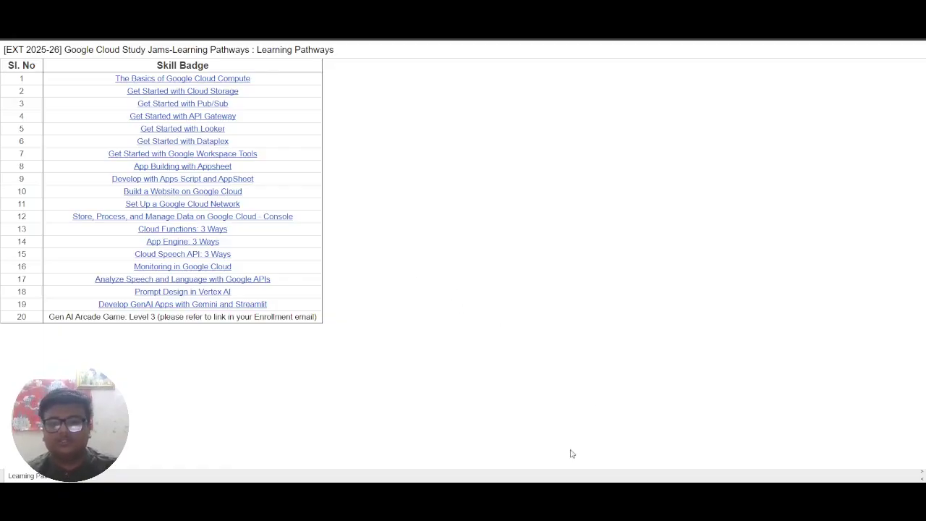
Switch to the OBS recorder and stop the recording
{"action": "mouse_move", "coordinate": [529, 481]}
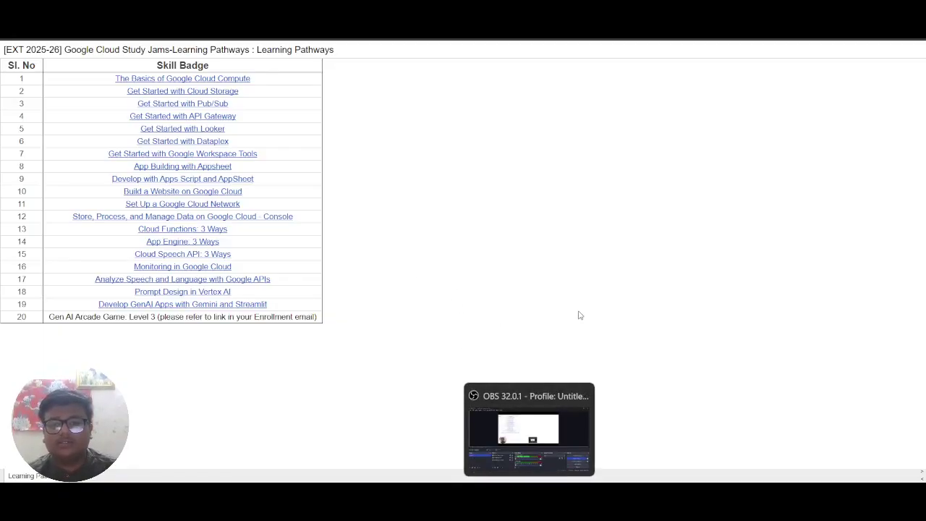
{"action": "left_click", "coordinate": [529, 434]}
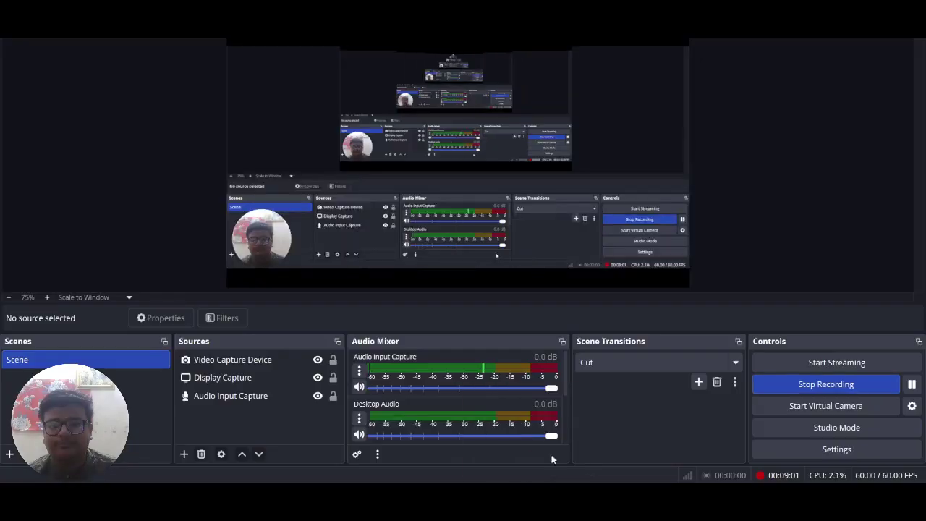
{"action": "left_click", "coordinate": [826, 384]}
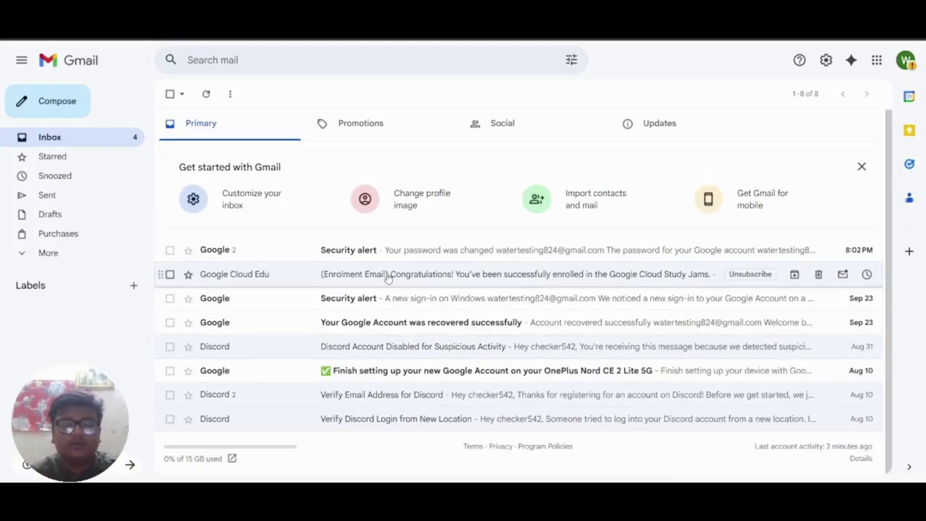
Open the Google Cloud Edu enrolment email and open its Gen AI Arcade 'link to the game'
{"action": "left_click", "coordinate": [422, 276]}
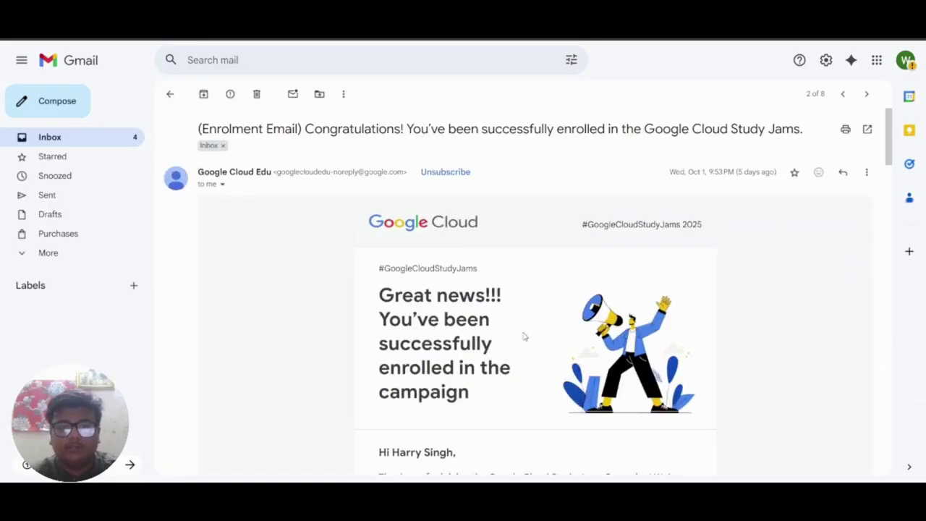
{"action": "scroll", "coordinate": [523, 335], "scroll_direction": "down", "scroll_amount": 10}
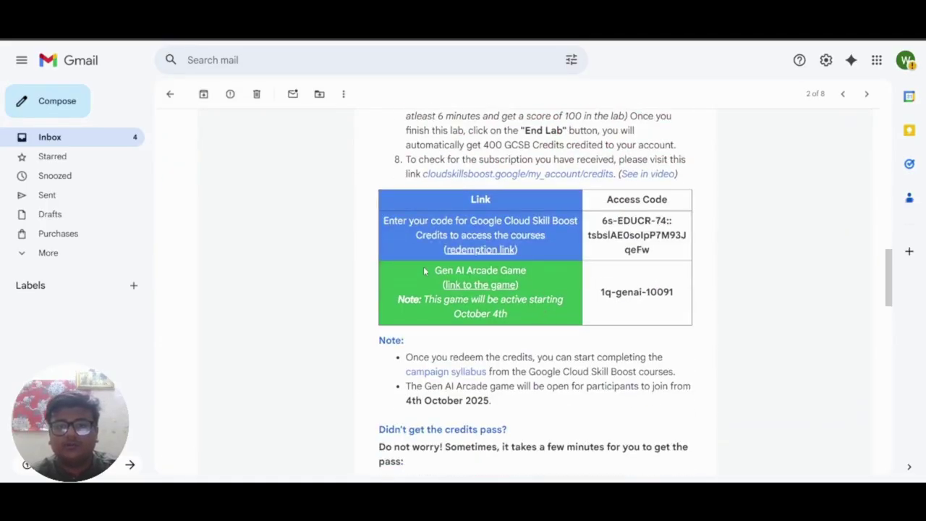
{"action": "left_click_drag", "start_coordinate": [426, 269], "coordinate": [547, 319]}
{"action": "left_click", "coordinate": [516, 314]}
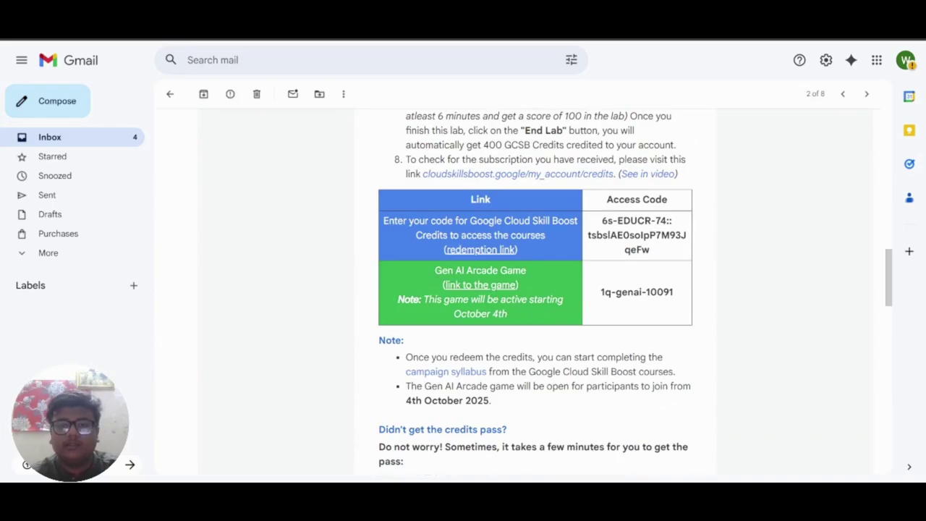
{"action": "right_click", "coordinate": [467, 285]}
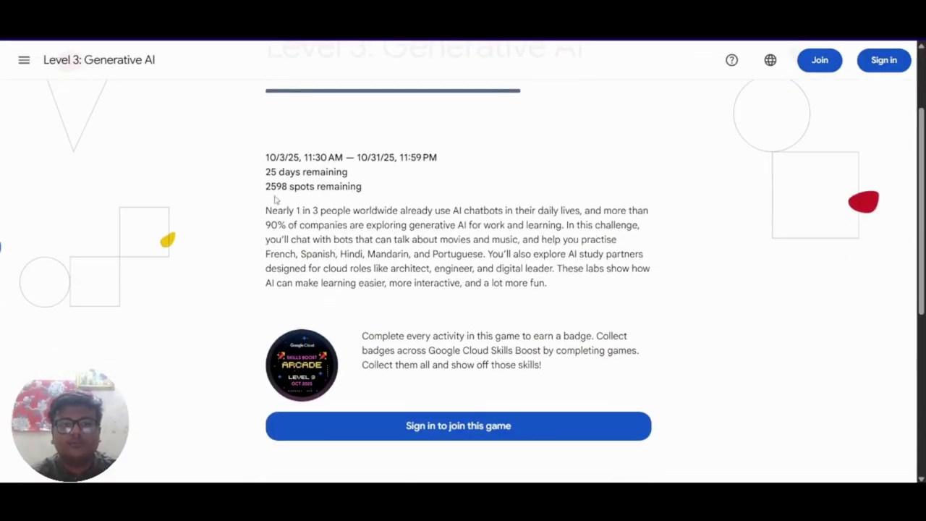
Check the 2598 remaining spots and choose 'Sign in to join this game' for Level 3
{"action": "left_click_drag", "start_coordinate": [265, 186], "coordinate": [375, 188]}
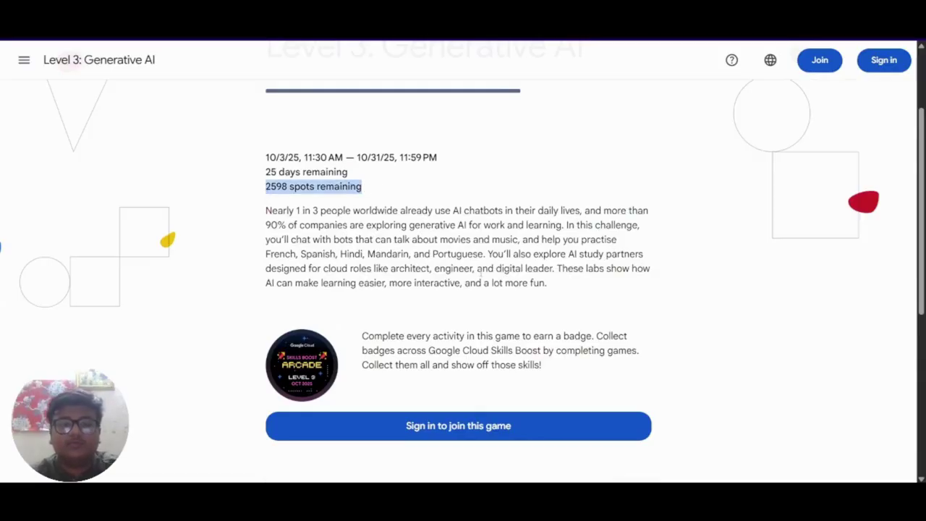
{"action": "scroll", "coordinate": [481, 274], "scroll_direction": "down", "scroll_amount": 2}
{"action": "scroll", "coordinate": [539, 273], "scroll_direction": "up", "scroll_amount": 2}
{"action": "left_click", "coordinate": [539, 273]}
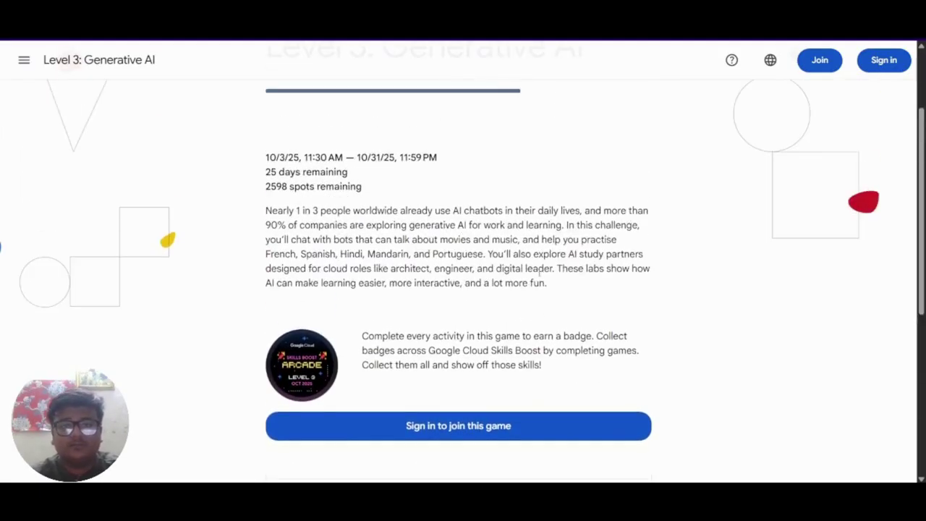
{"action": "scroll", "coordinate": [483, 289], "scroll_direction": "down", "scroll_amount": 2}
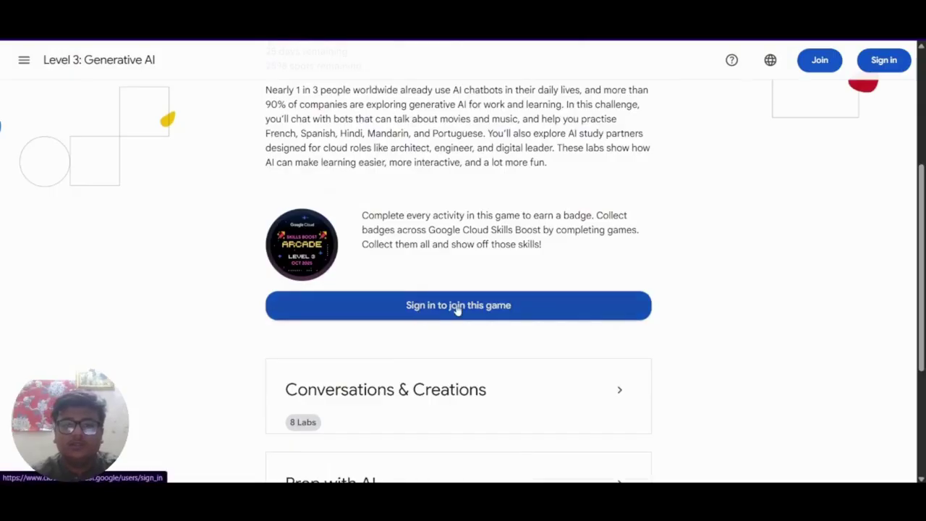
{"action": "left_click", "coordinate": [500, 312]}
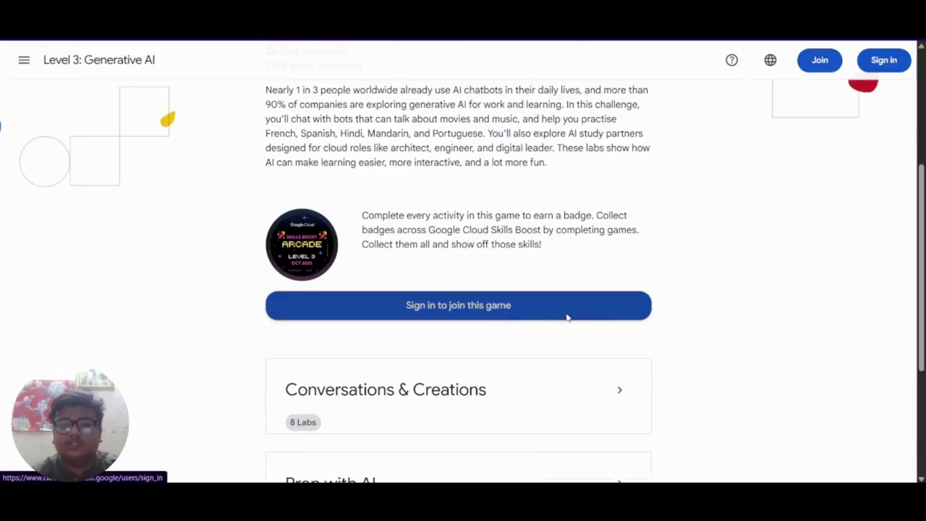
Sign in with the suggested Google account e-mail and the account password
{"action": "left_click", "coordinate": [449, 188]}
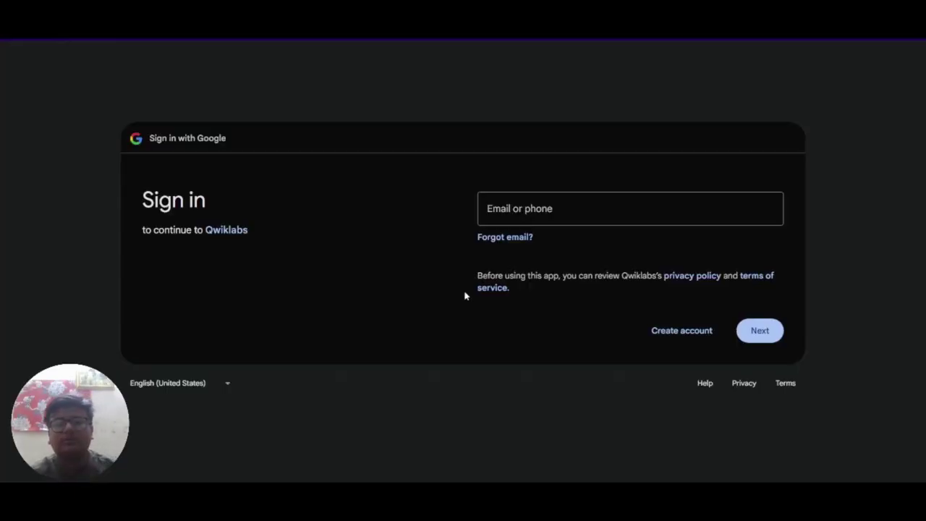
{"action": "left_click", "coordinate": [546, 209]}
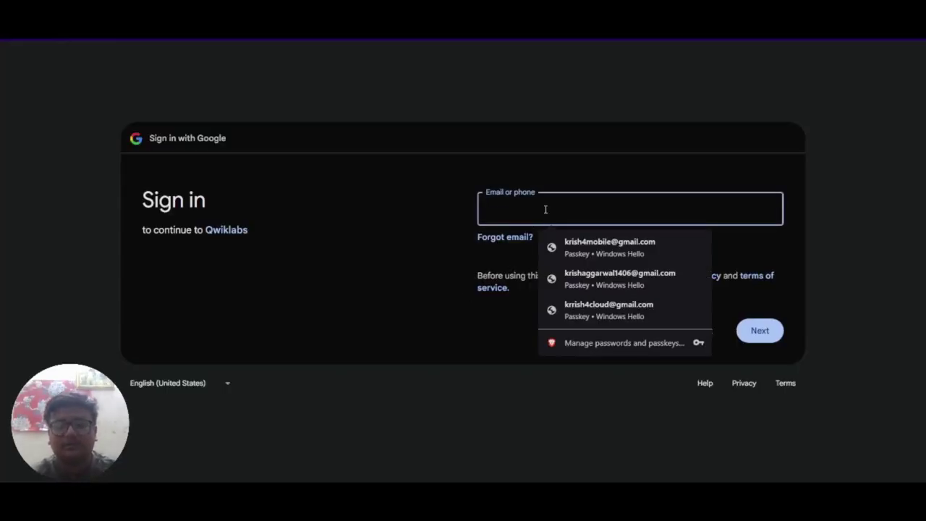
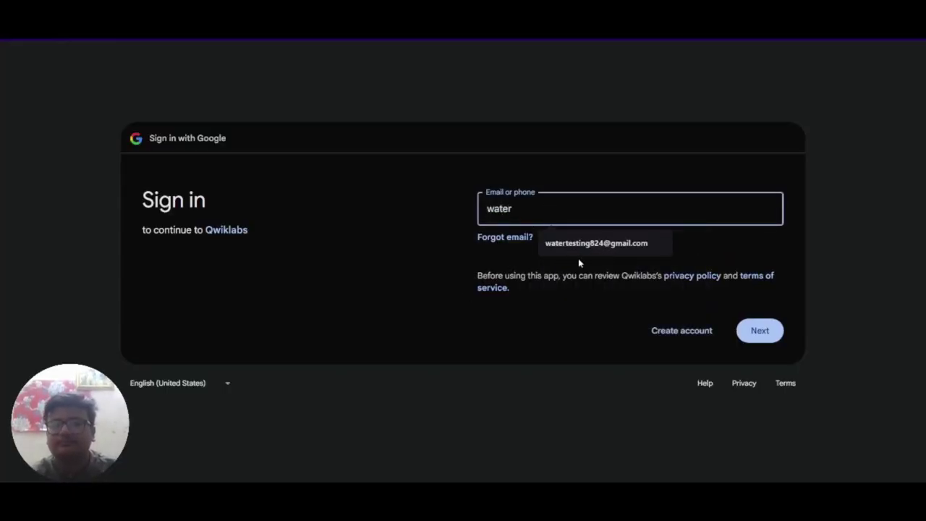
{"action": "left_click", "coordinate": [577, 244]}
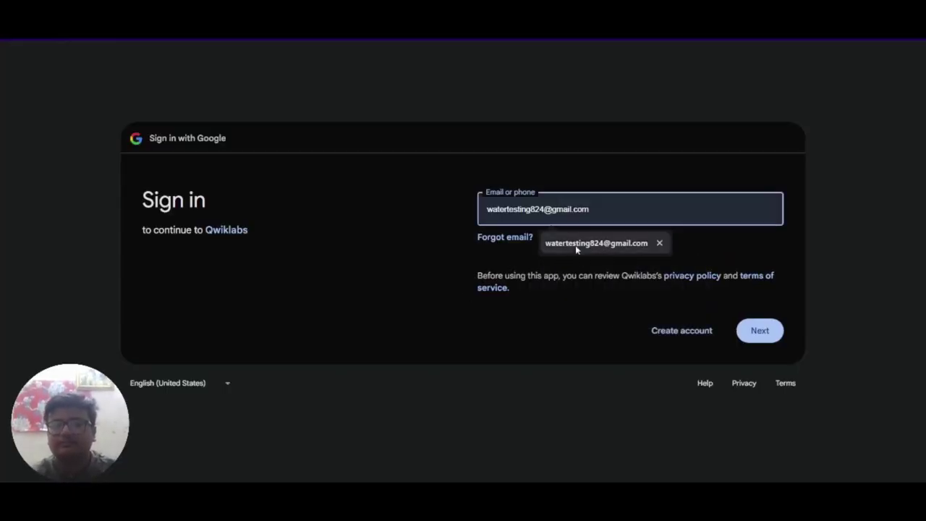
{"action": "left_click", "coordinate": [759, 330]}
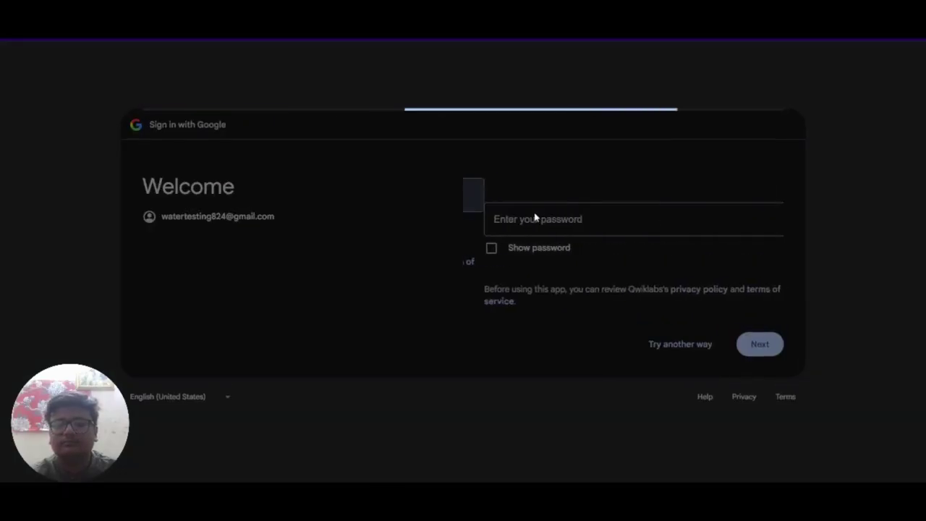
{"action": "type", "text": "•••"}
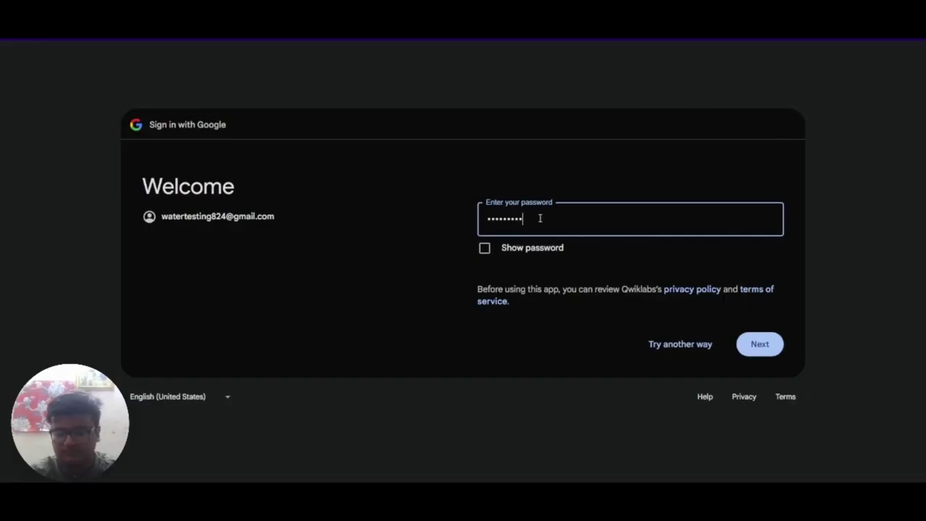
{"action": "type", "text": "••••••"}
{"action": "key", "text": "Return"}
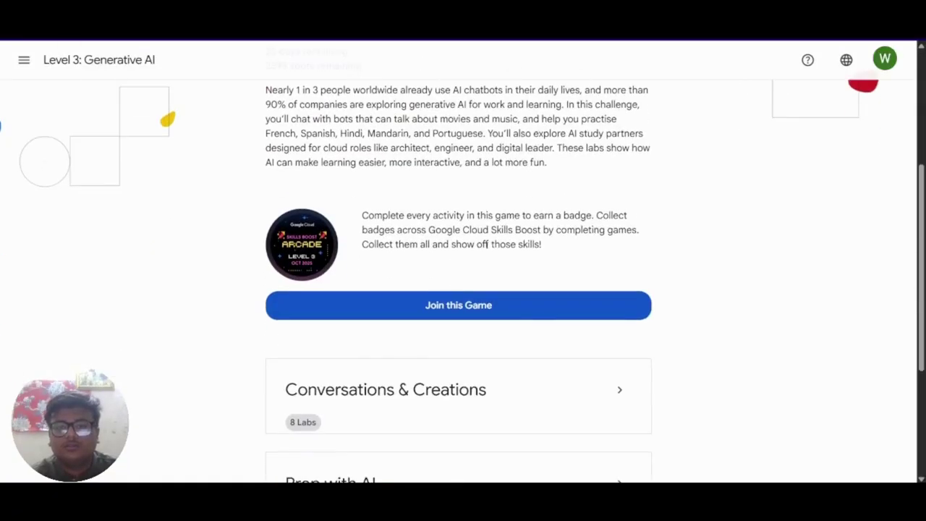
Join Level 3: Generative AI using the Gen AI Arcade access code copied from the enrolment email
{"action": "left_click", "coordinate": [474, 311]}
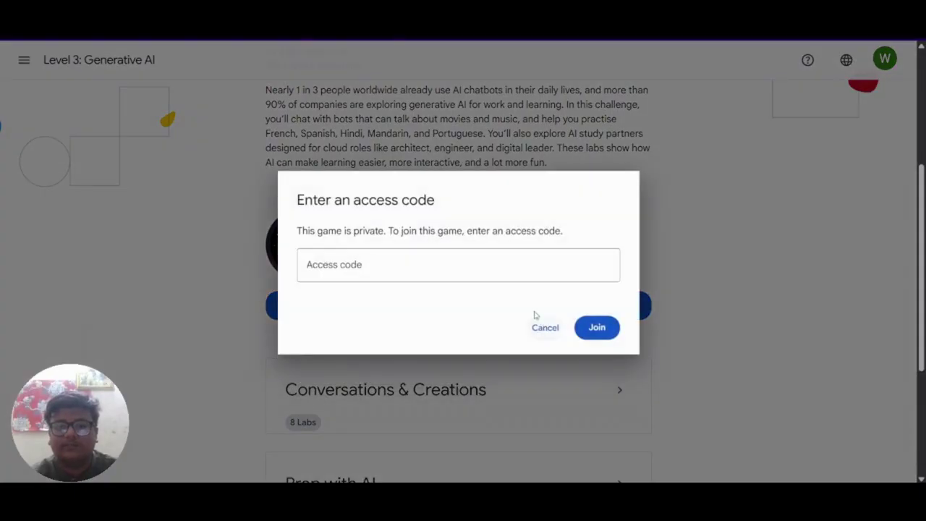
{"action": "left_click", "coordinate": [451, 265]}
{"action": "key", "text": "alt+Tab"}
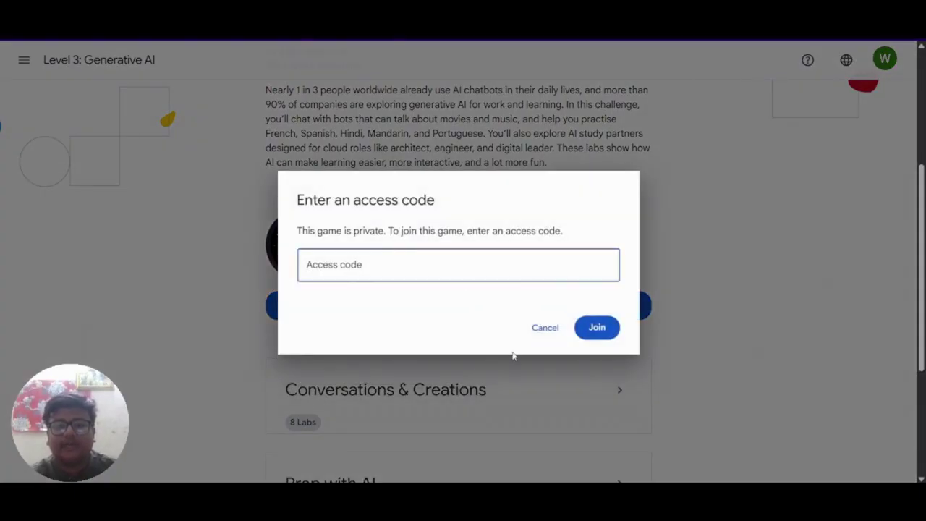
{"action": "left_click_drag", "start_coordinate": [596, 295], "coordinate": [682, 291]}
{"action": "key", "text": "ctrl+c"}
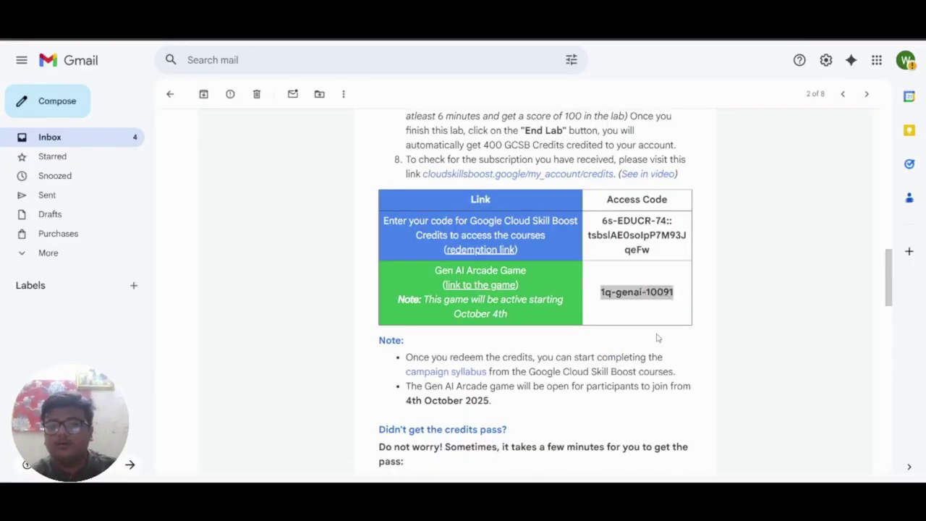
{"action": "key", "text": "alt+Tab"}
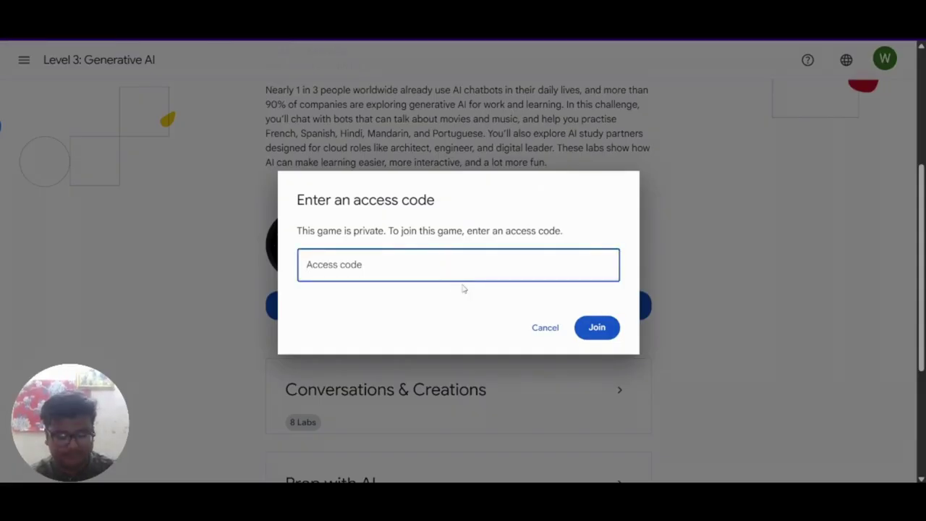
{"action": "key", "text": "ctrl+v"}
{"action": "left_click", "coordinate": [599, 331]}
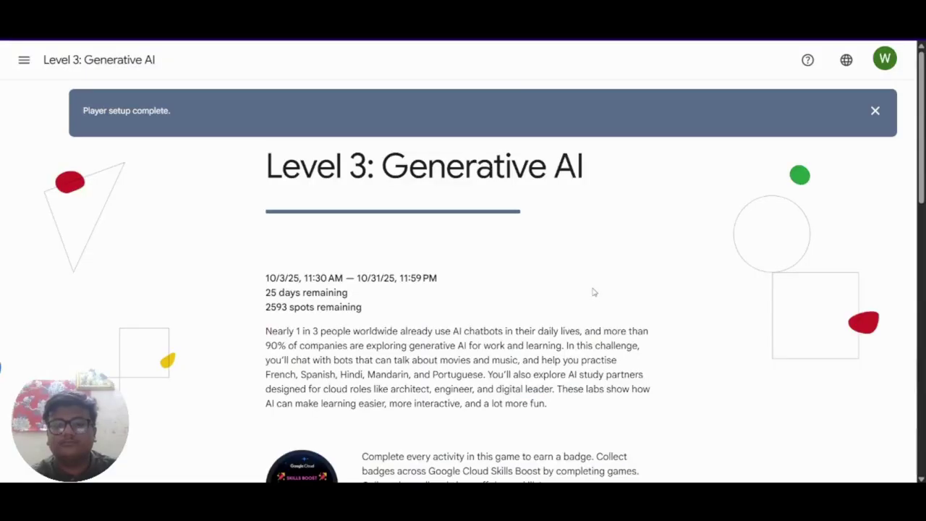
{"action": "scroll", "coordinate": [482, 286], "scroll_direction": "down", "scroll_amount": 4}
{"action": "scroll", "coordinate": [481, 286], "scroll_direction": "down", "scroll_amount": 4}
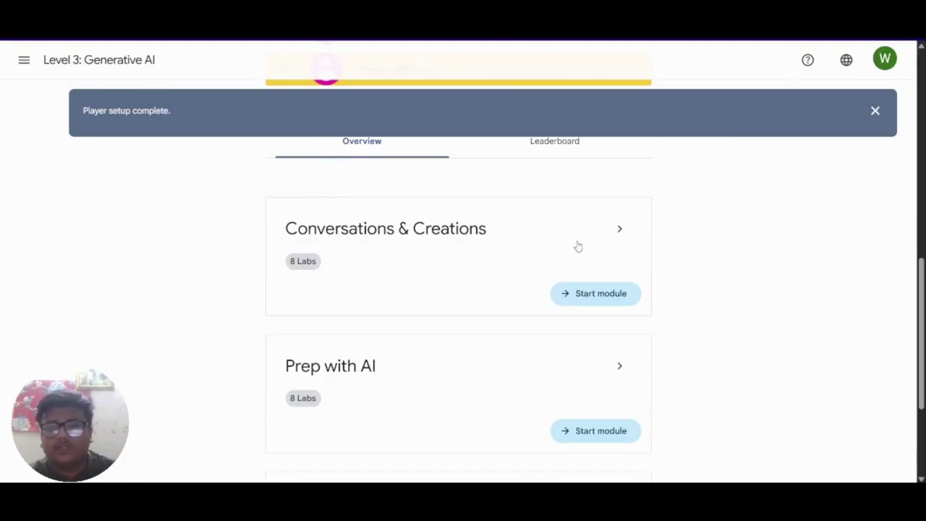
{"action": "left_click", "coordinate": [619, 228]}
{"action": "scroll", "coordinate": [537, 264], "scroll_direction": "up", "scroll_amount": 2}
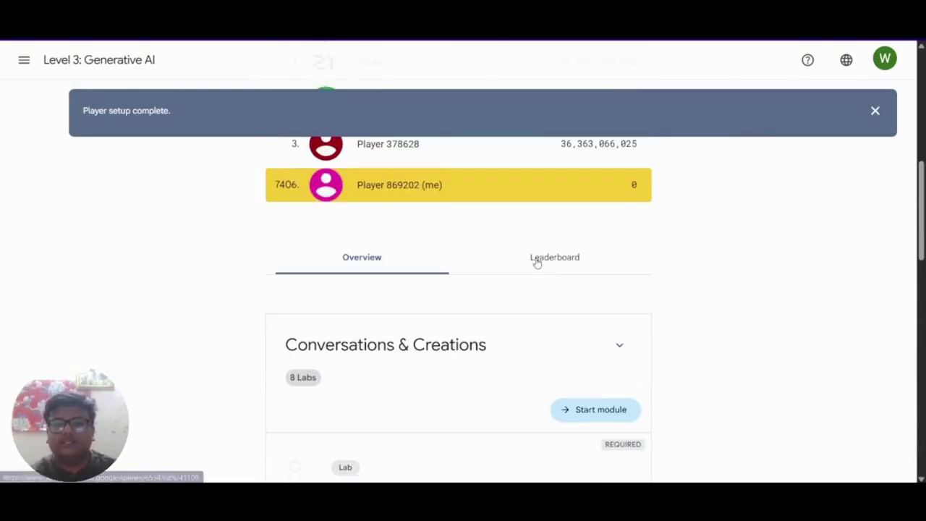
{"action": "left_click", "coordinate": [619, 345]}
{"action": "scroll", "coordinate": [463, 311], "scroll_direction": "down", "scroll_amount": 3}
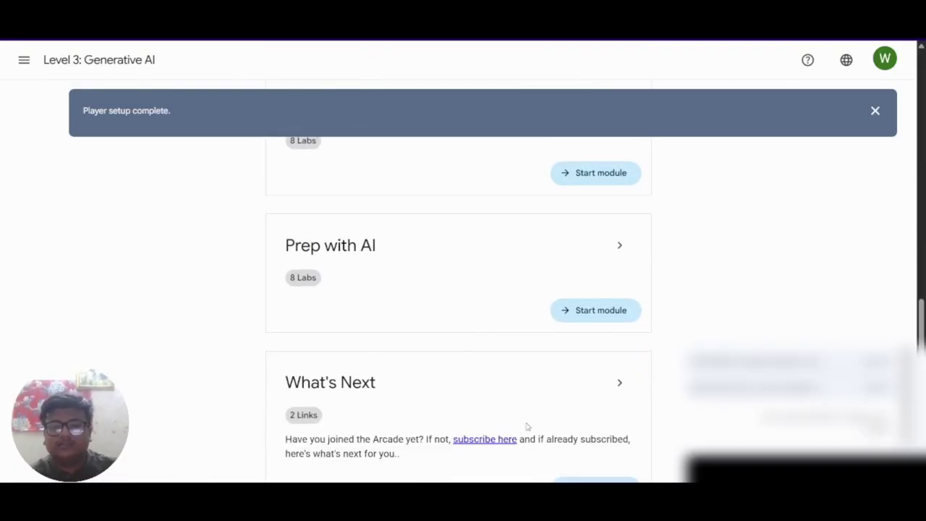